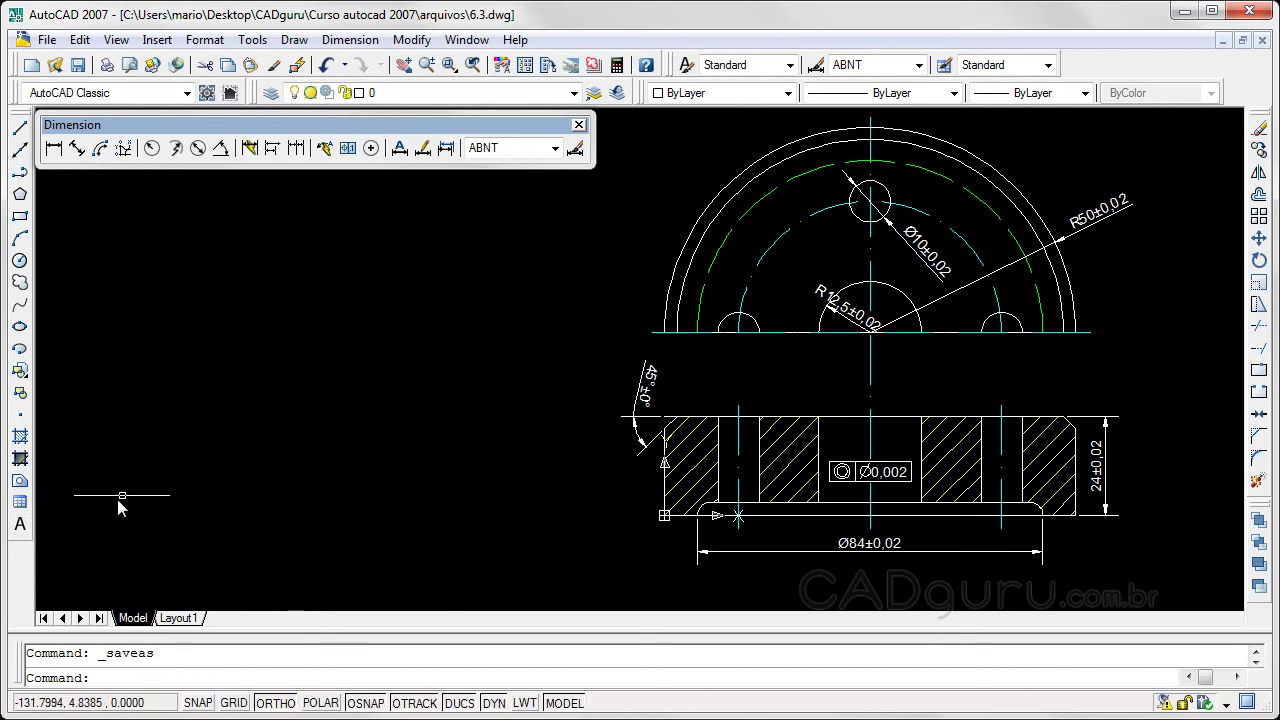
# - Open the Draw menu to show the Multiline Text and Single Line Text options
pyautogui.click(294, 40)
pyautogui.moveTo(313, 596)
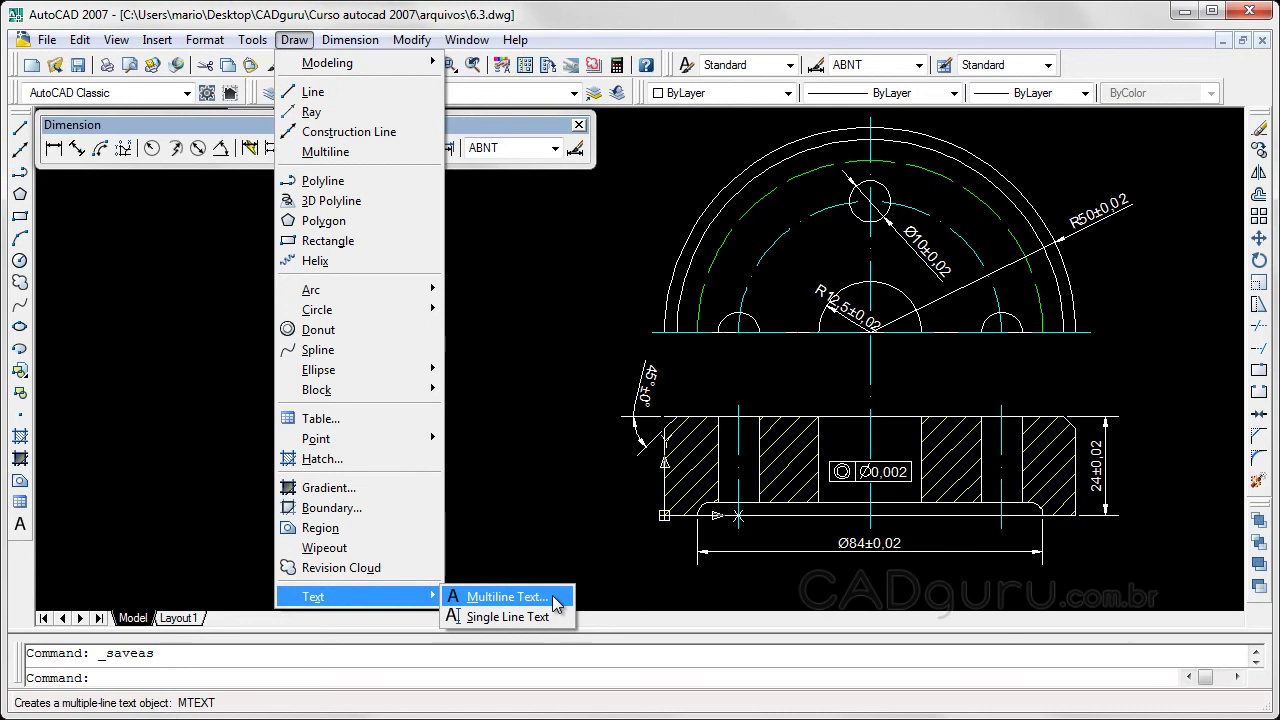
# - Start the Single Line Text command (DTEXT) from Draw > Text
pyautogui.press('Escape')
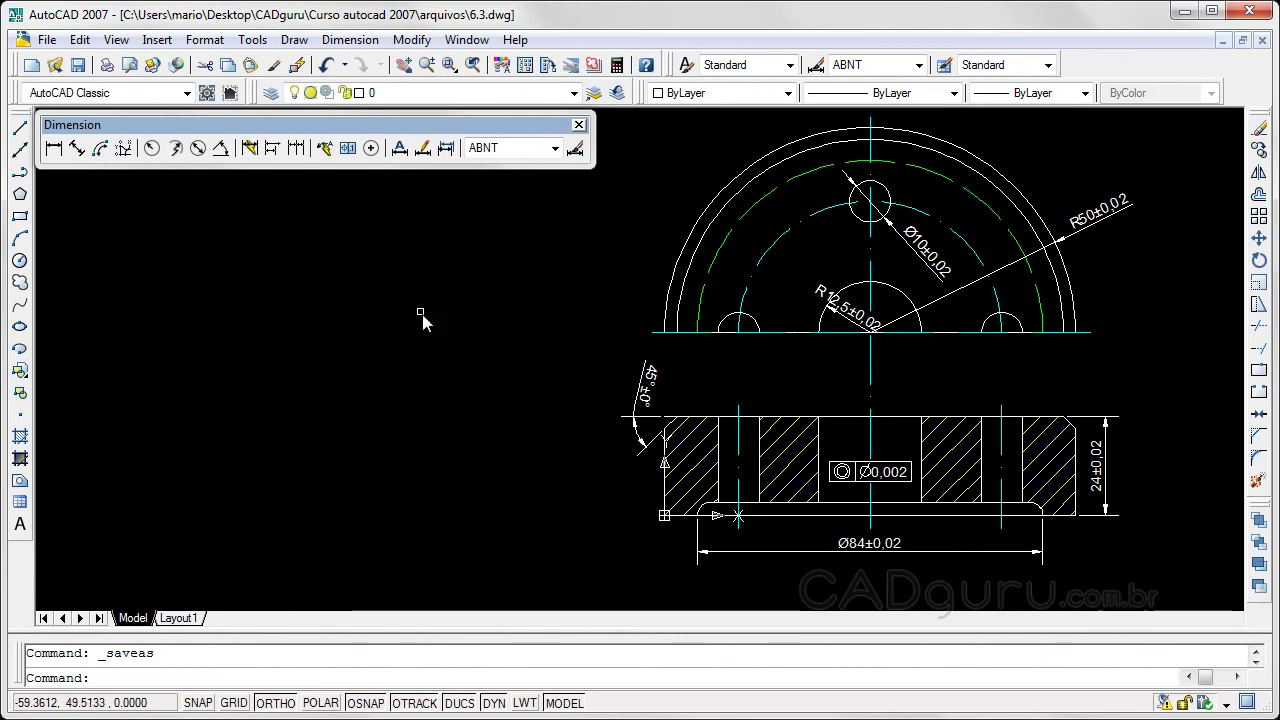
pyautogui.click(294, 39)
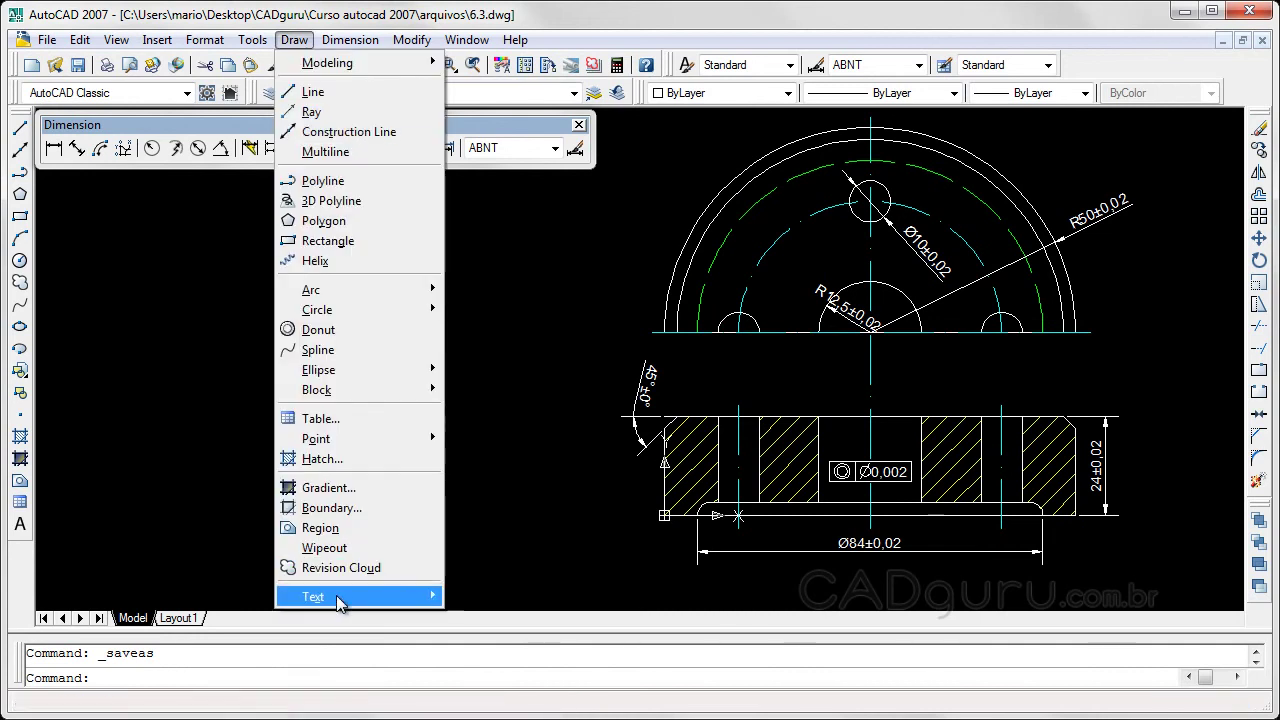
pyautogui.moveTo(313, 596)
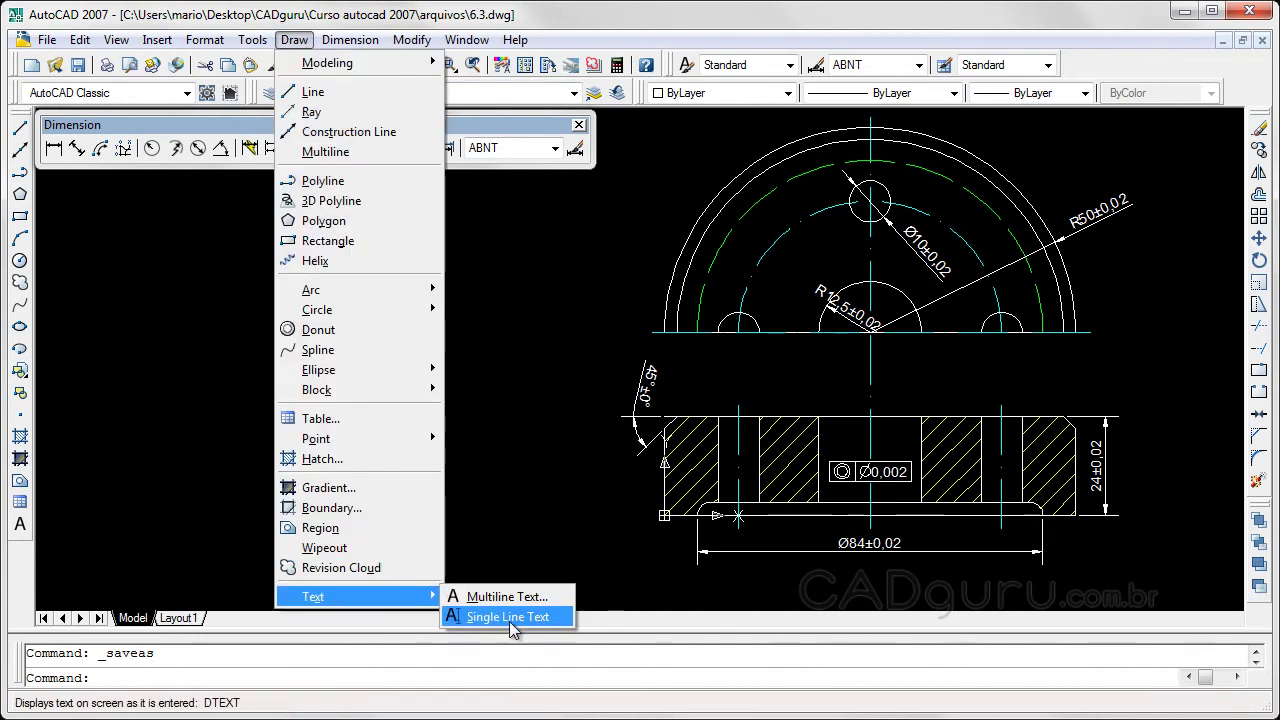
pyautogui.click(510, 617)
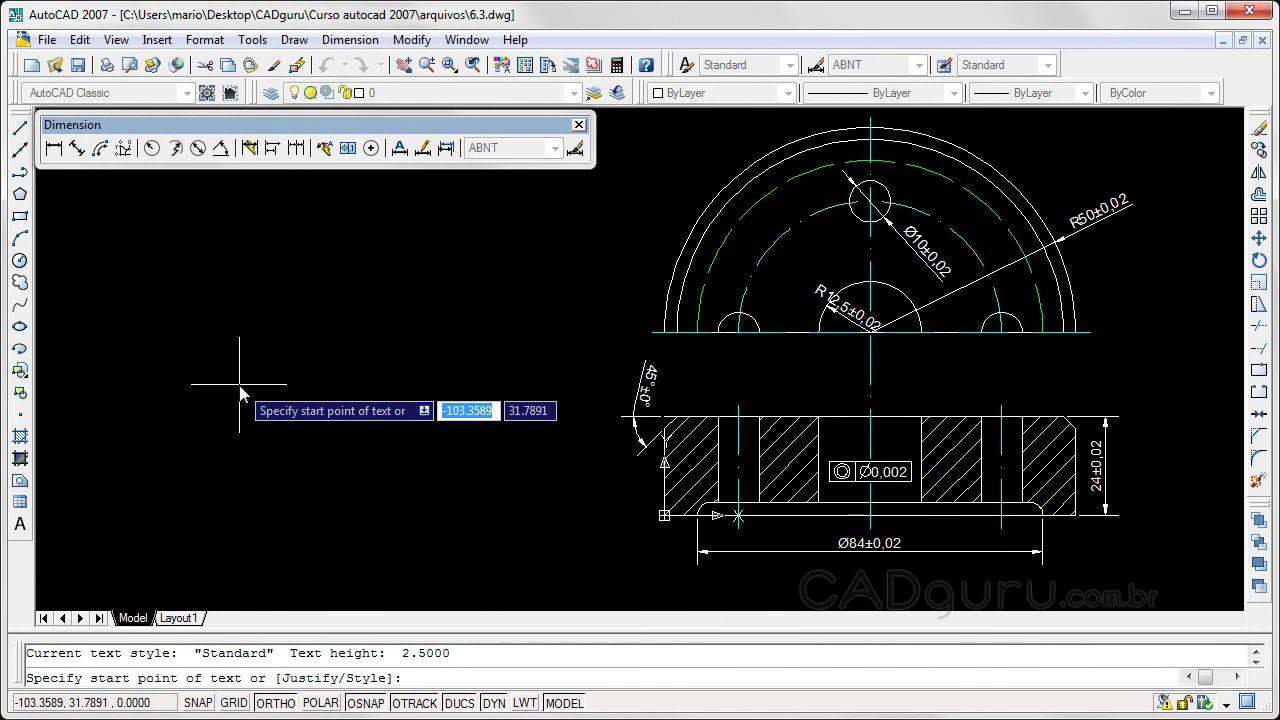
# - Place the label 'Polia' left of the pulley at height 2.5 and rotation 0
pyautogui.click(199, 350)
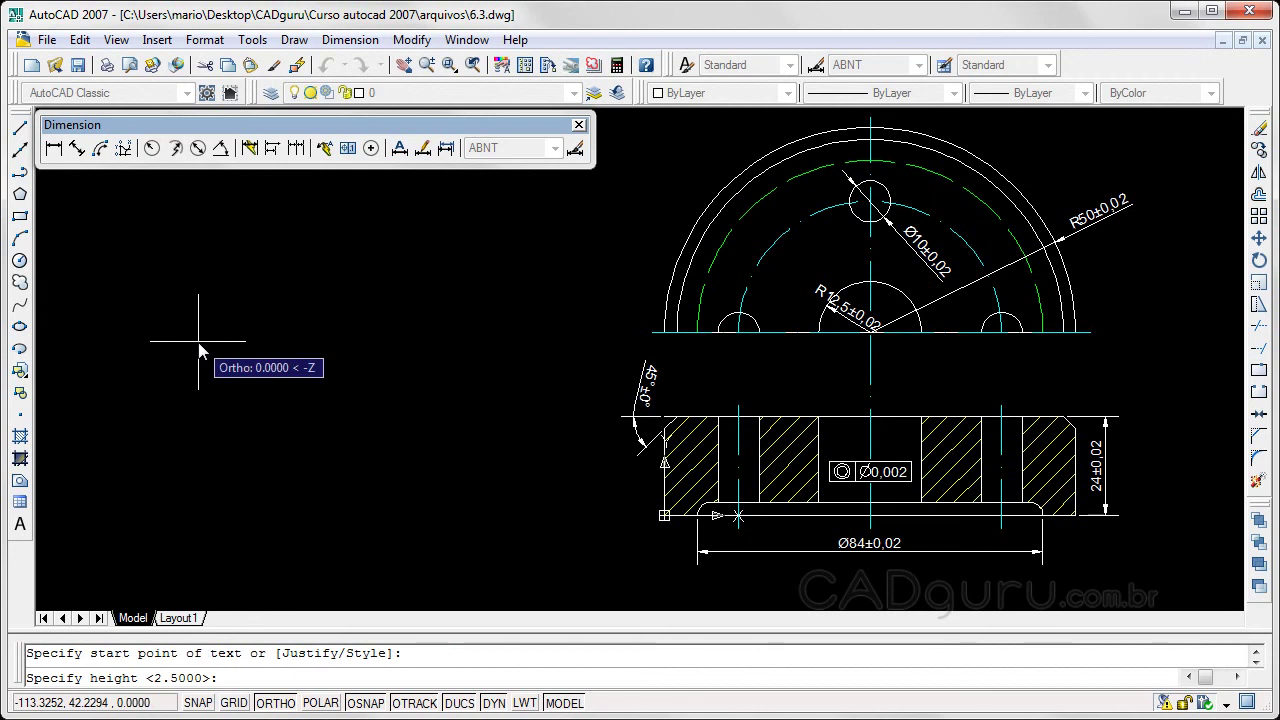
pyautogui.press('Return')
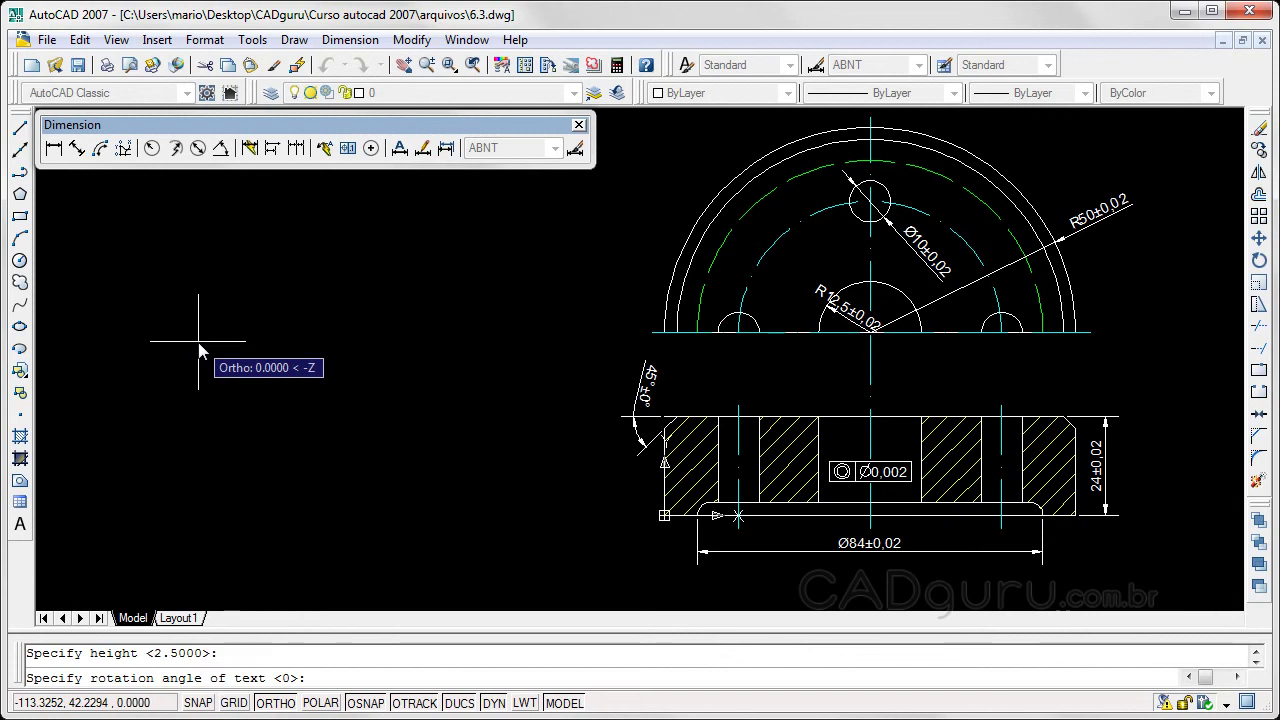
pyautogui.press('Return')
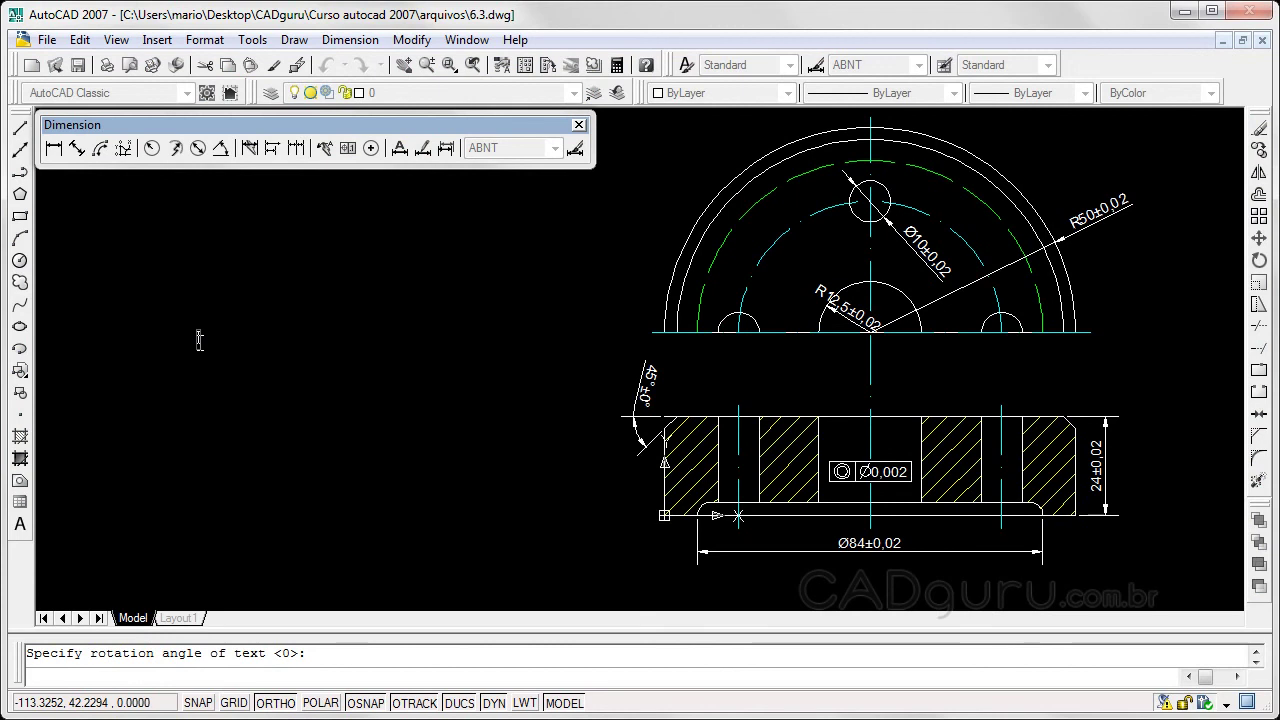
pyautogui.write('Po')
pyautogui.write('lia')
pyautogui.press('Return')
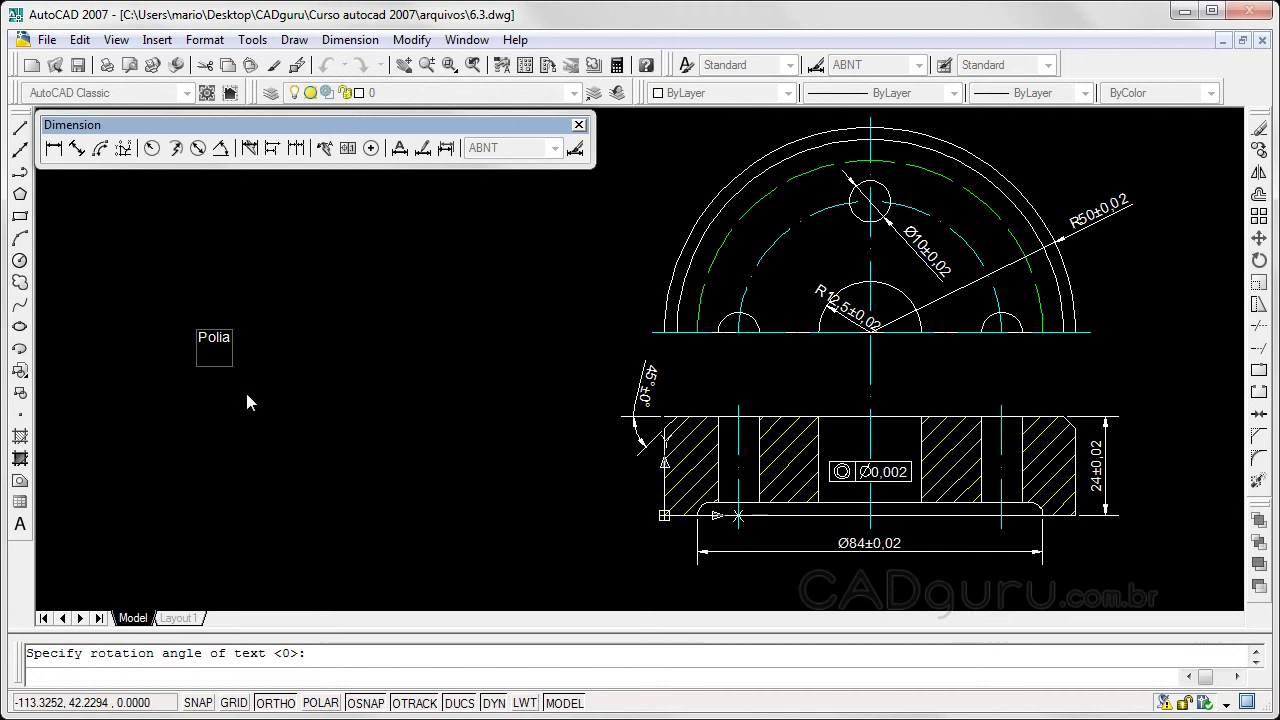
pyautogui.press('BackSpace')
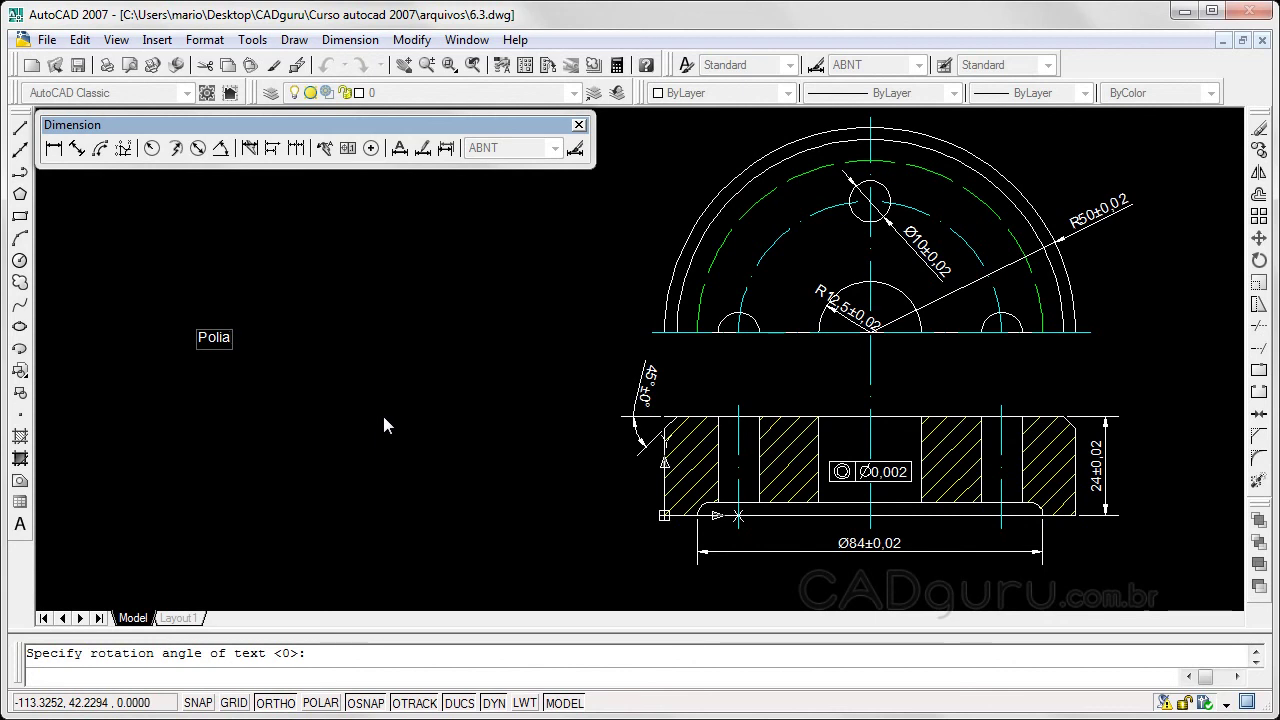
pyautogui.click(272, 415)
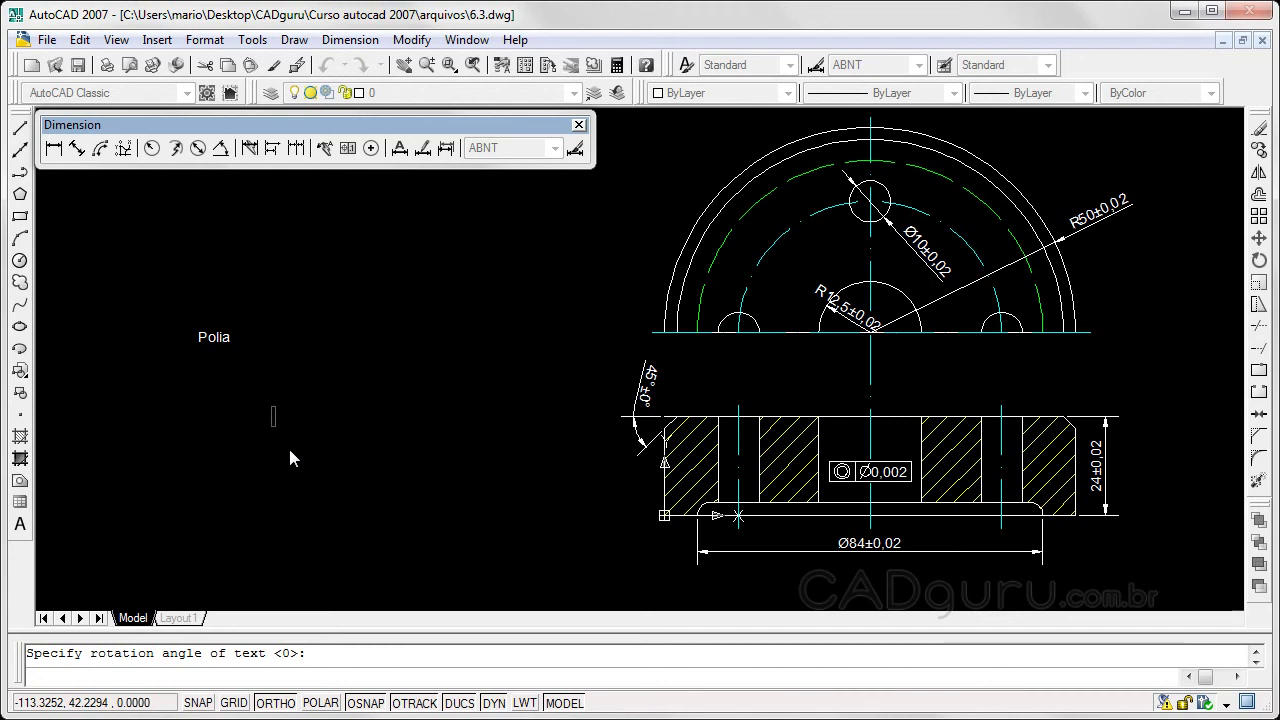
pyautogui.press('Return')
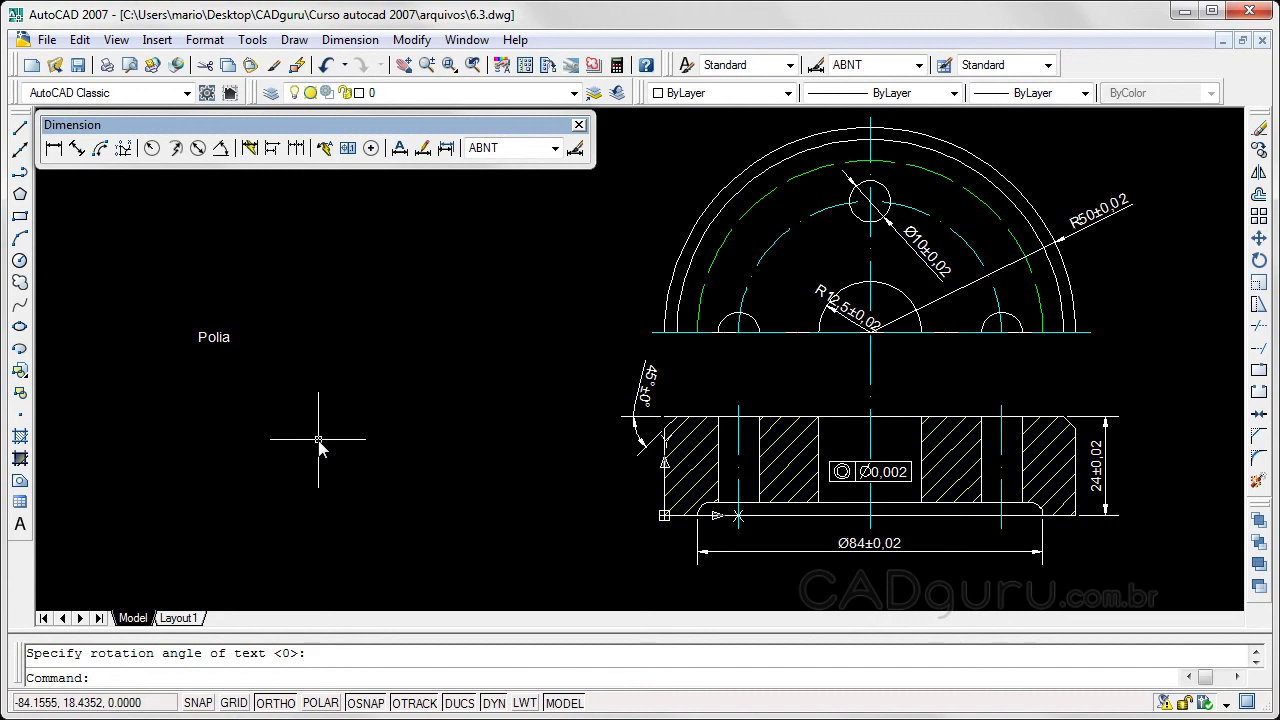
# - Shift the 'Polia' label right until it sits beside the pulley's top view
pyautogui.click(214, 338)
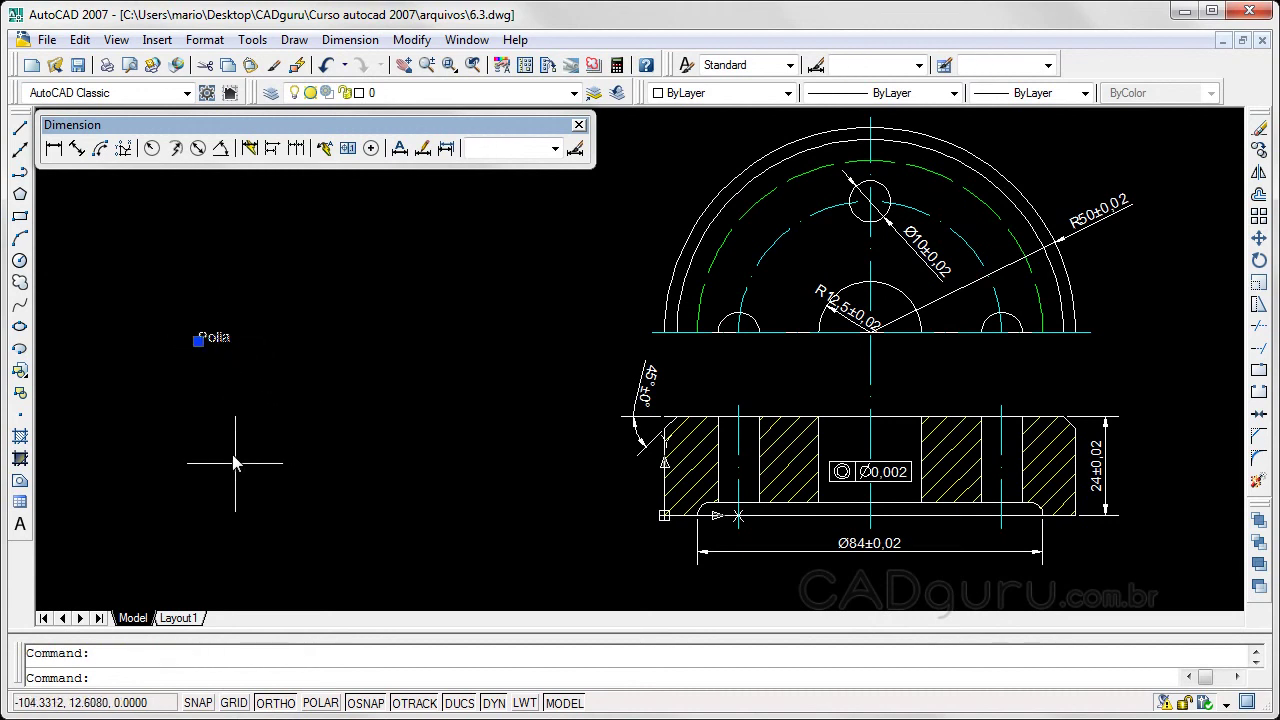
pyautogui.click(198, 340)
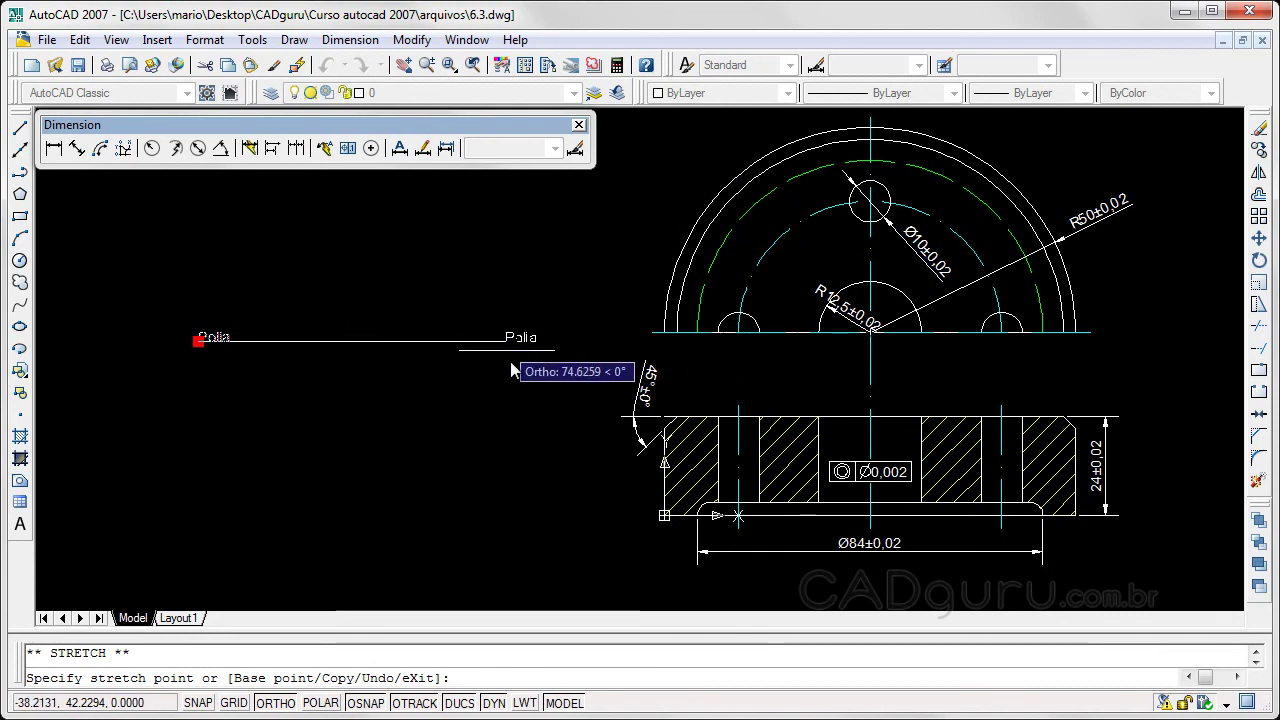
pyautogui.press('Escape')
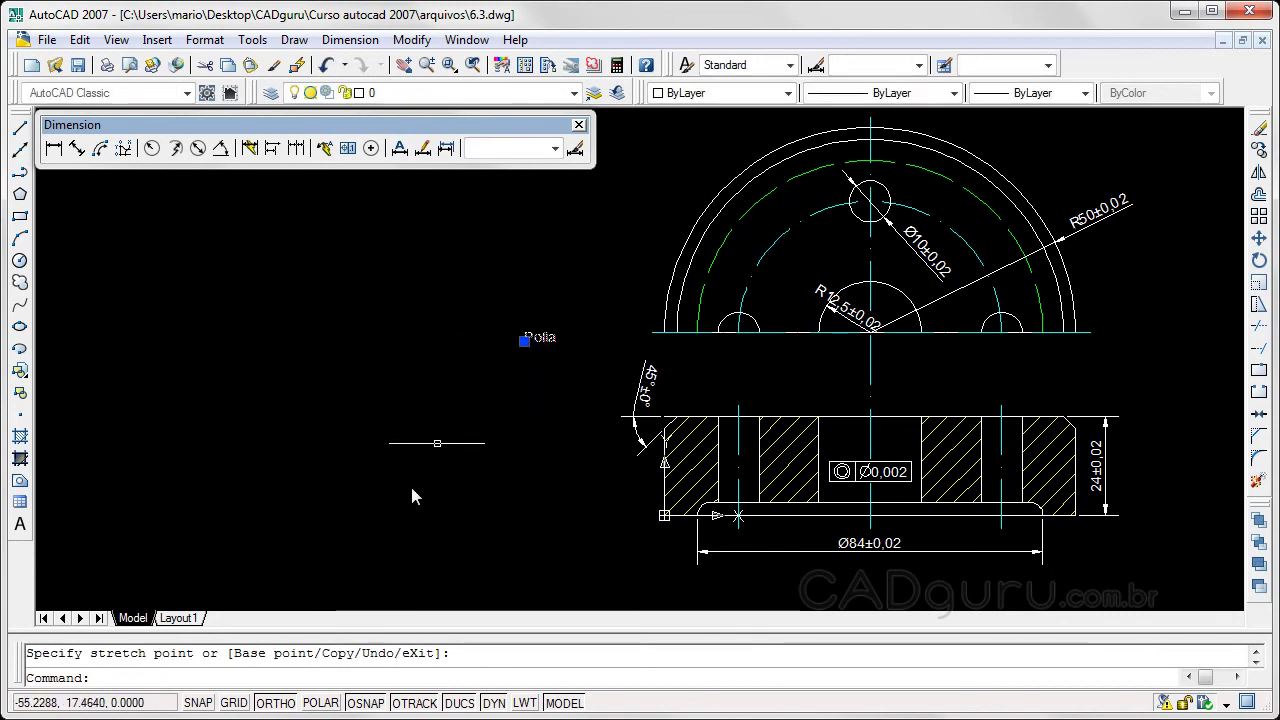
pyautogui.press('Escape')
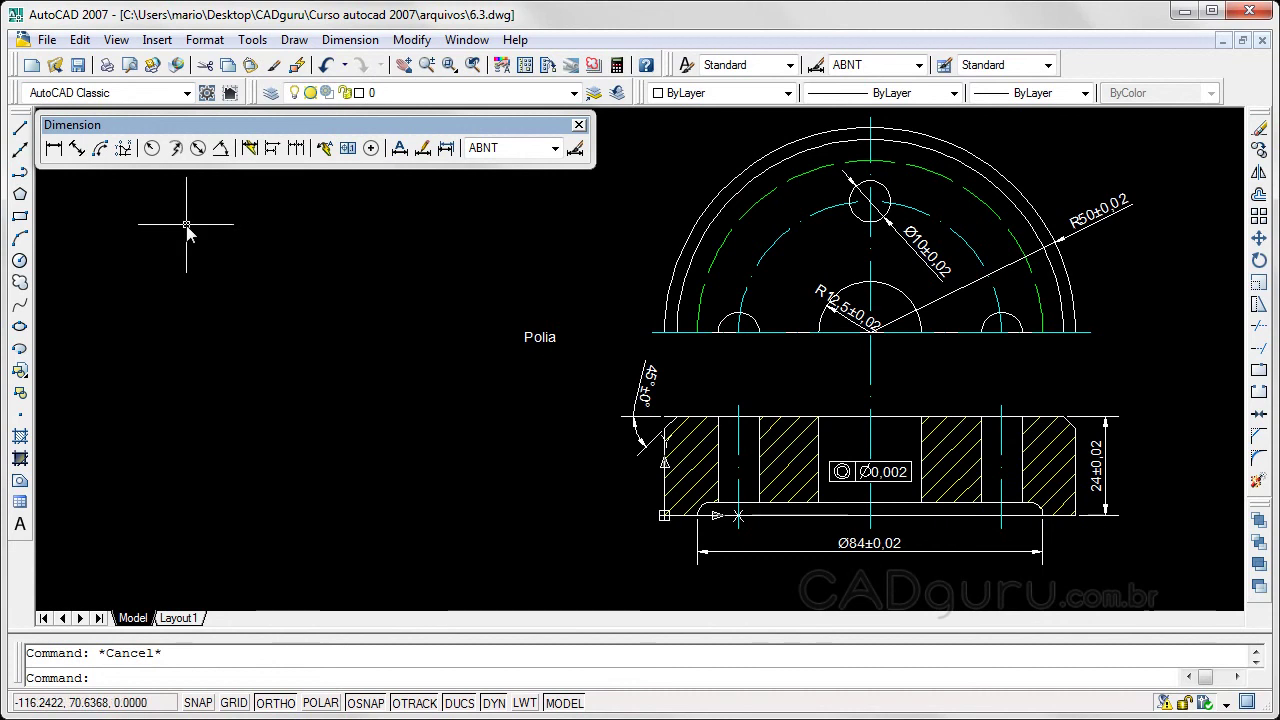
# - Draw a large multiline text box from the upper left down toward the Polia label
pyautogui.click(20, 525)
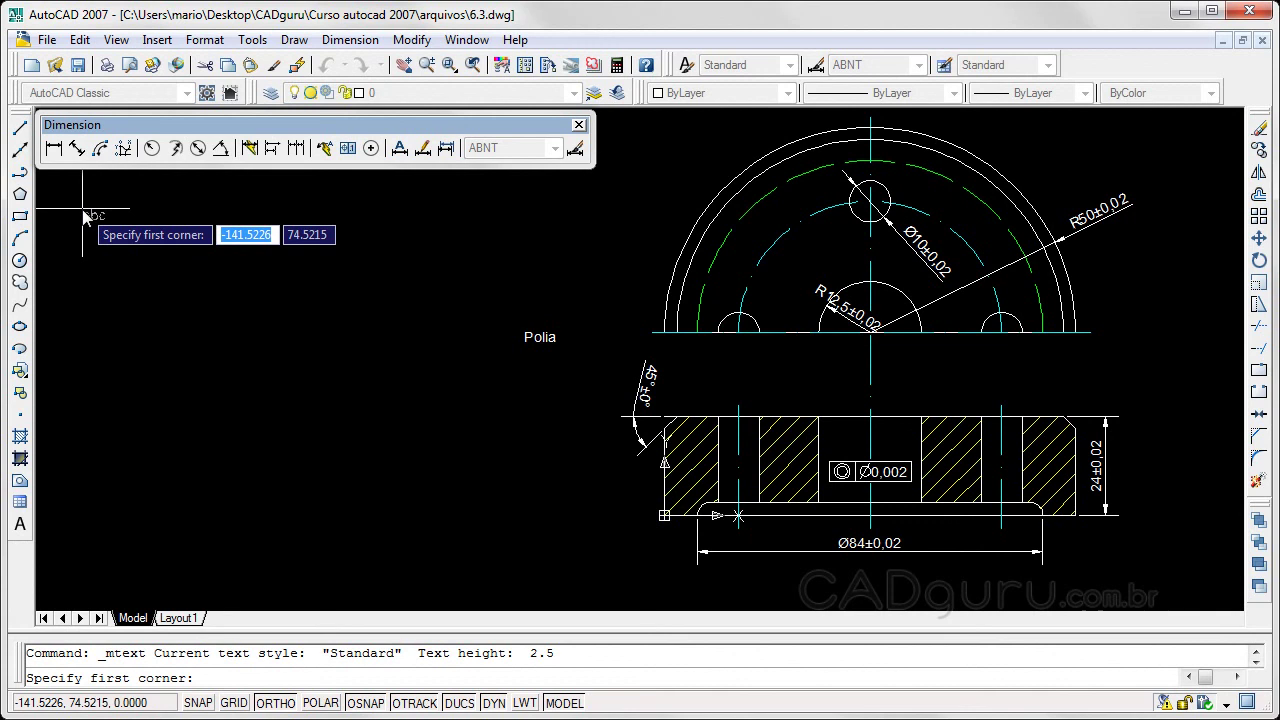
pyautogui.click(60, 190)
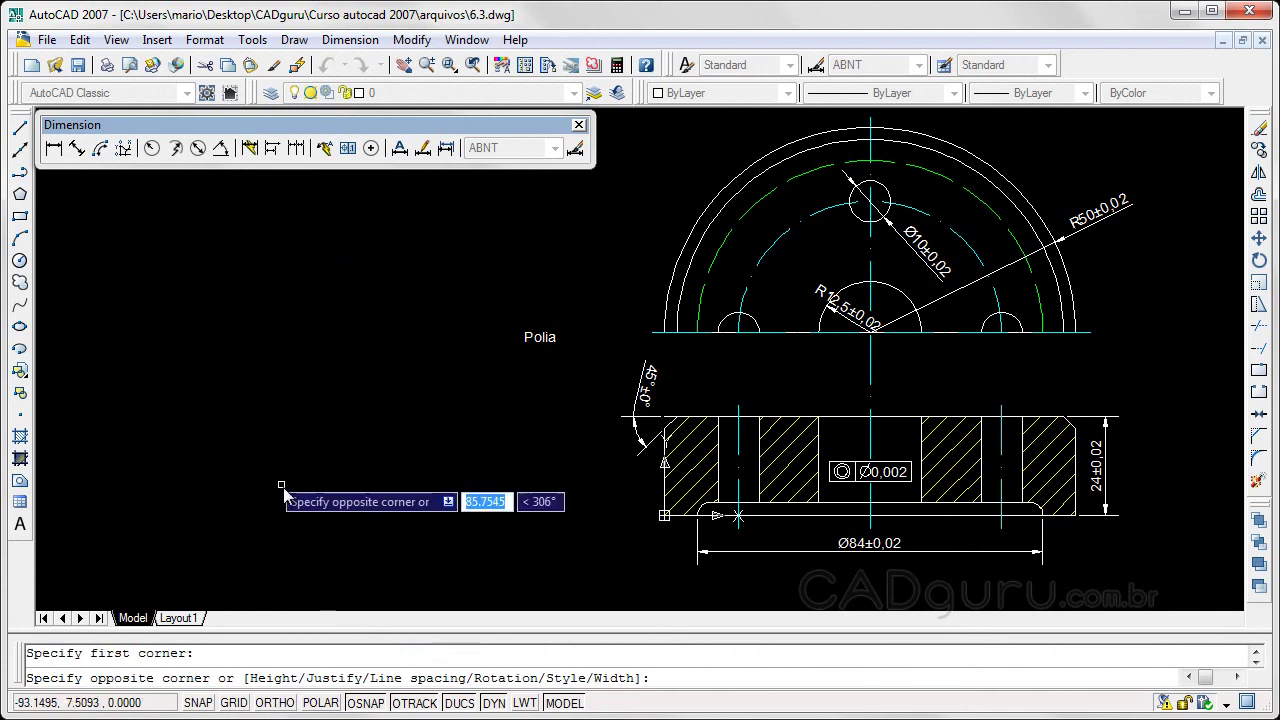
pyautogui.click(508, 607)
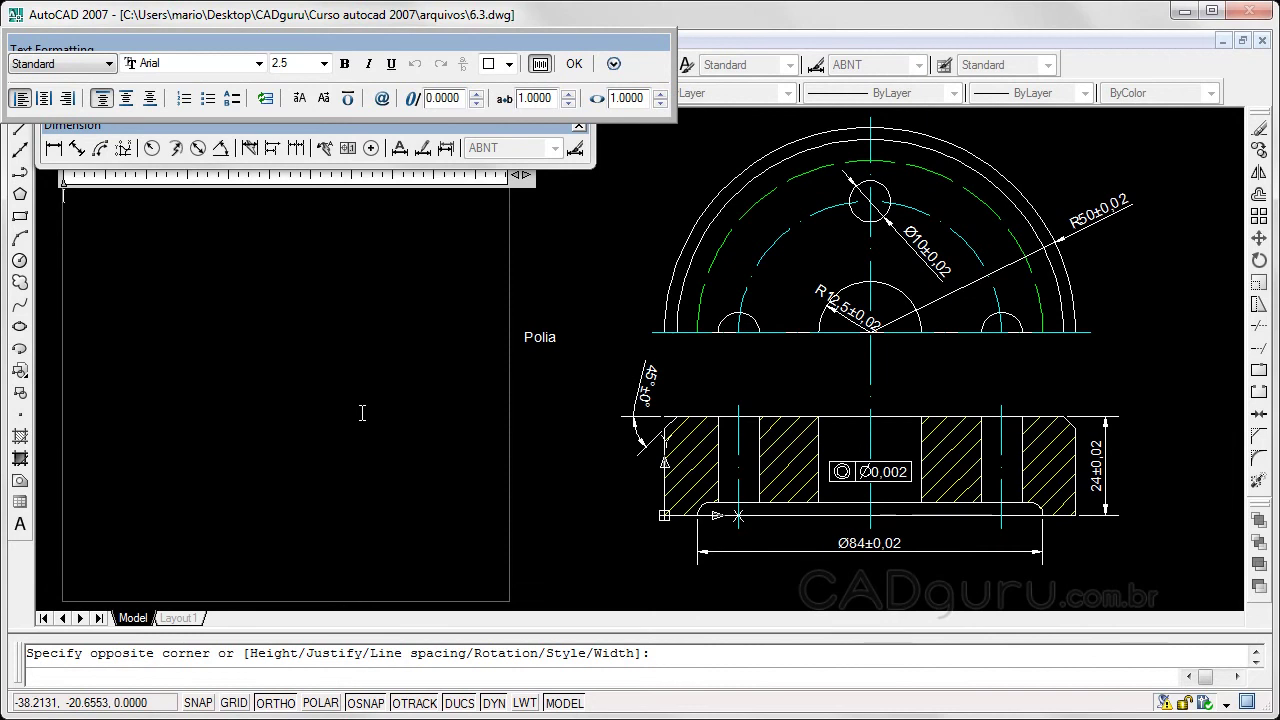
# - Paste the two lorem ipsum paragraphs into the text box and pan them into view
pyautogui.hotkey('ctrl', 'v')
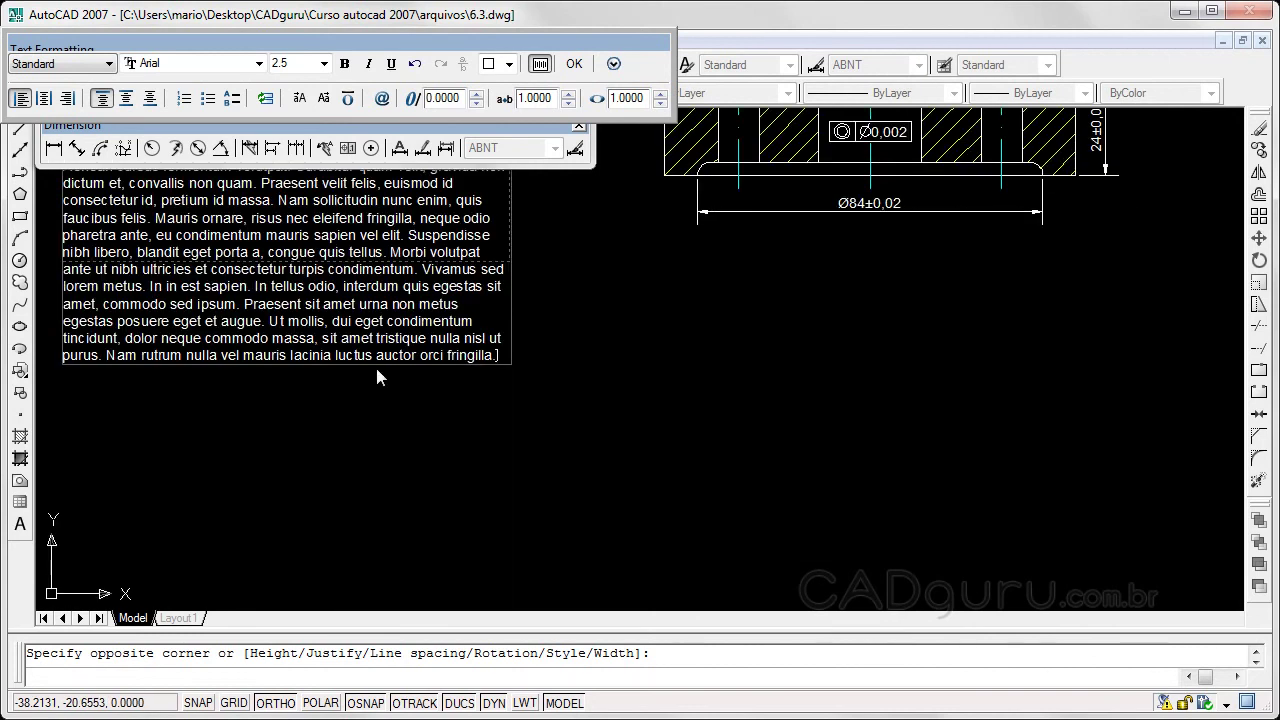
pyautogui.scroll(-2, 384, 350)
pyautogui.scroll(2, 655, 367)
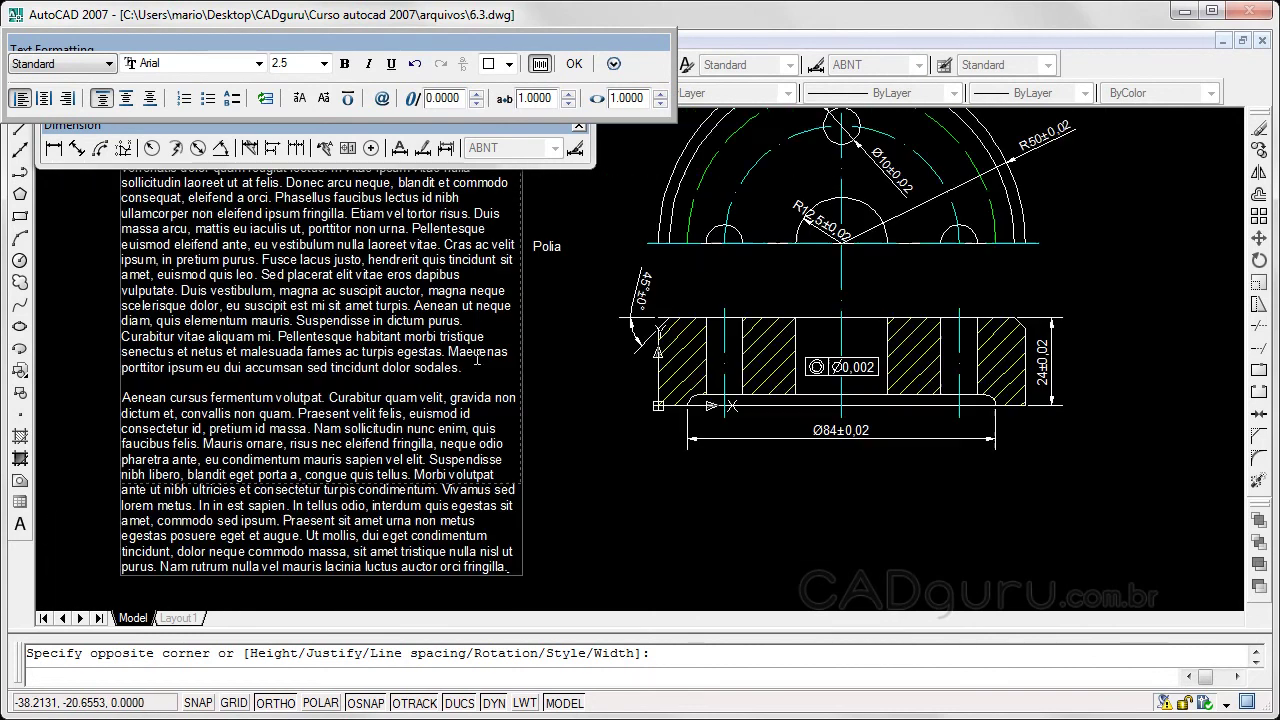
pyautogui.moveTo(550, 350); pyautogui.dragTo(1129, 368, button='middle')
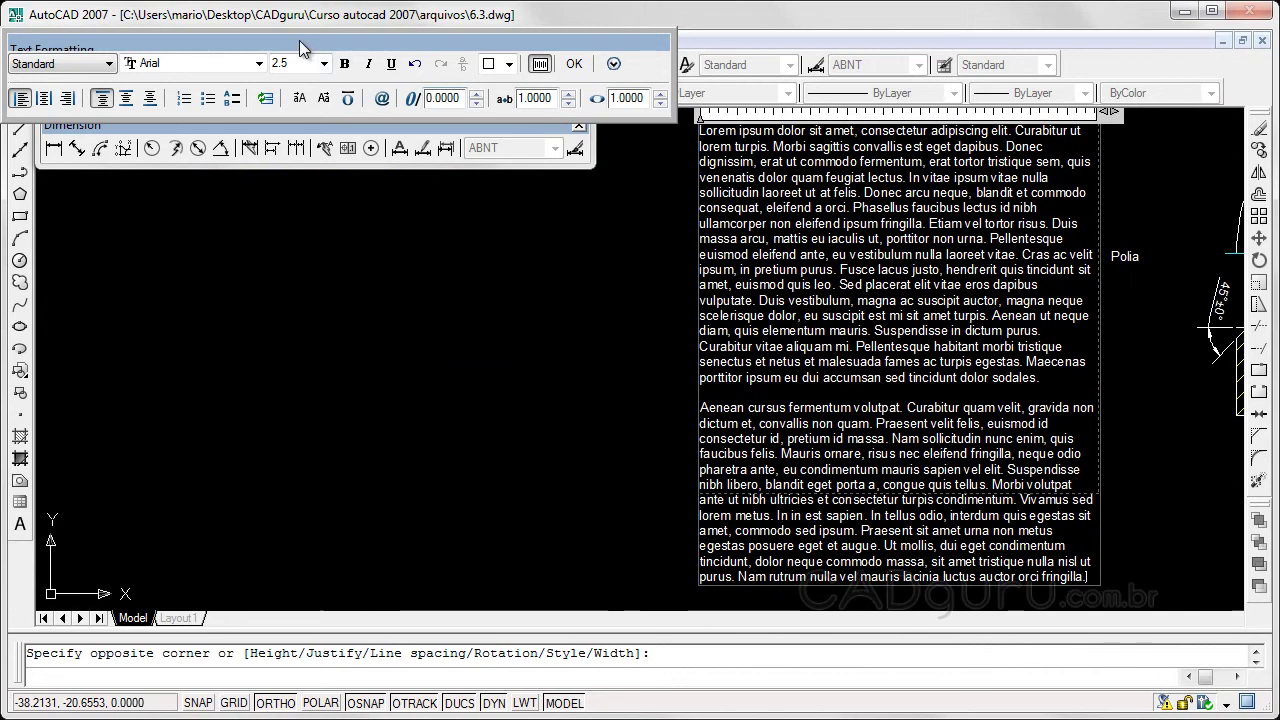
pyautogui.moveTo(302, 46)
pyautogui.mouseDown()
pyautogui.moveTo(354, 191)
pyautogui.moveTo(266, 285)
pyautogui.mouseUp()
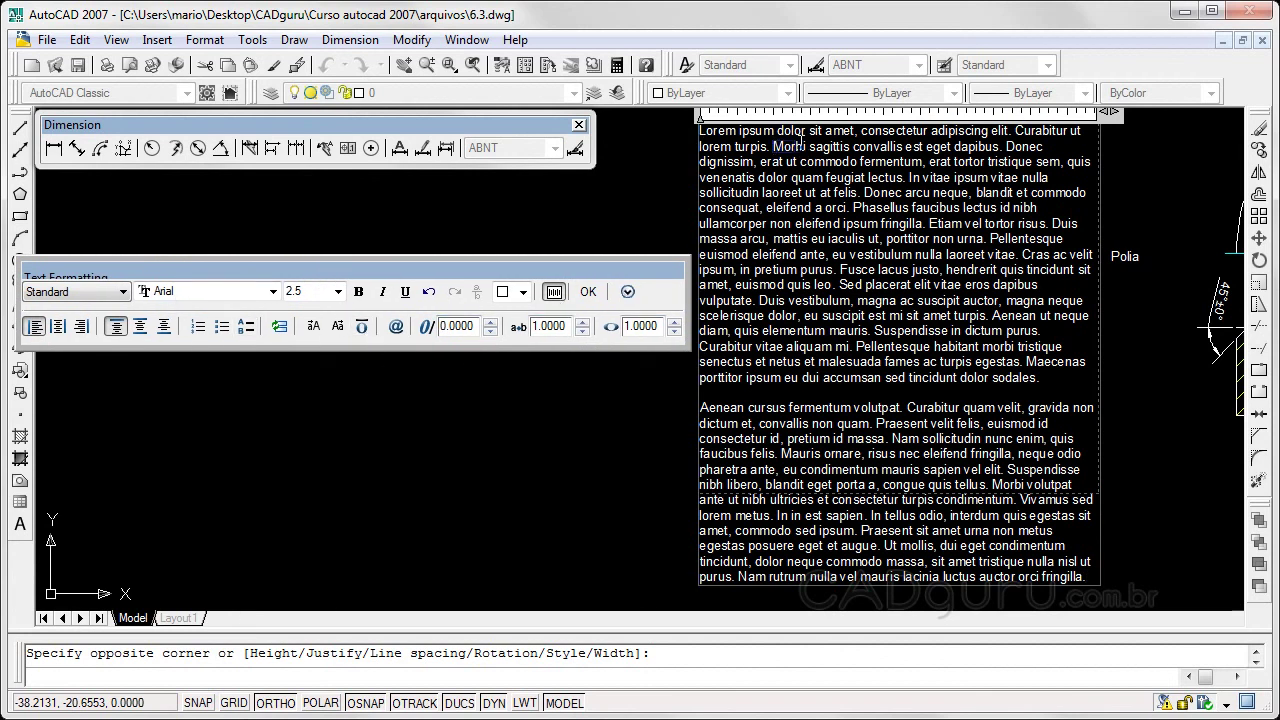
# - Apply bold to 'Morbi', italic to 'commodo' and underline to 'Phasellus'
pyautogui.doubleClick(796, 146)
pyautogui.click(359, 292)
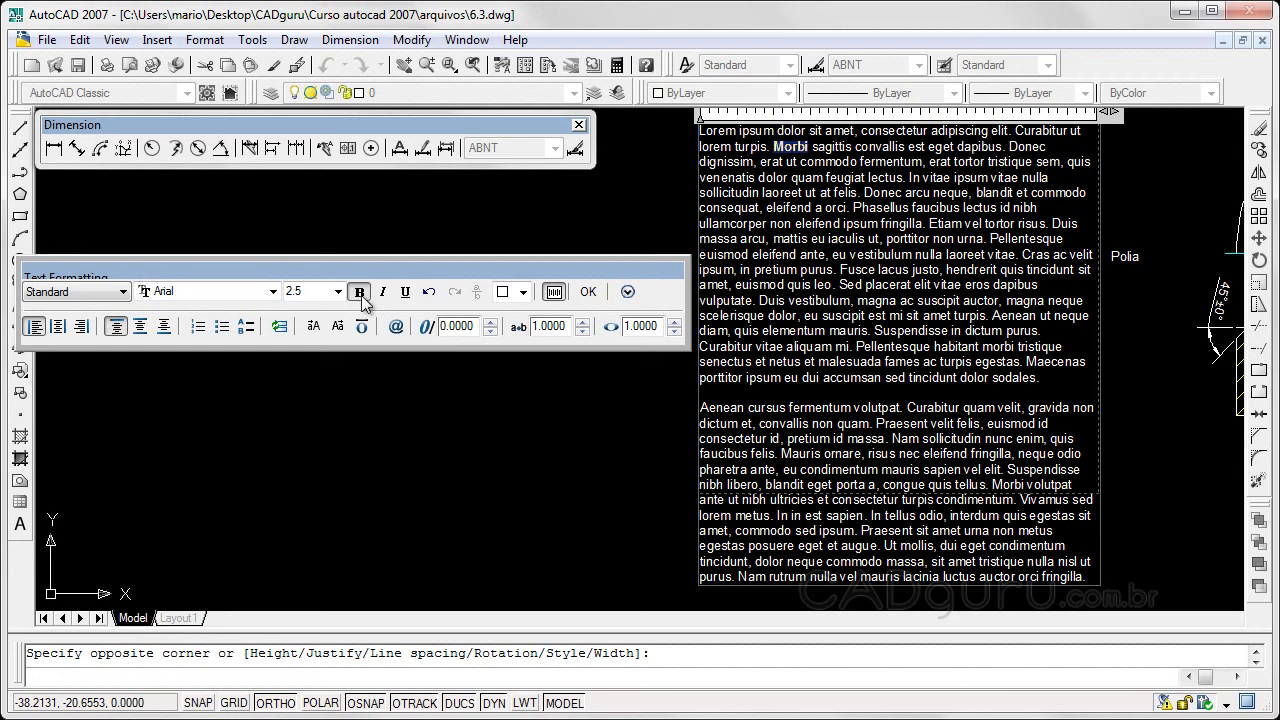
pyautogui.doubleClick(806, 161)
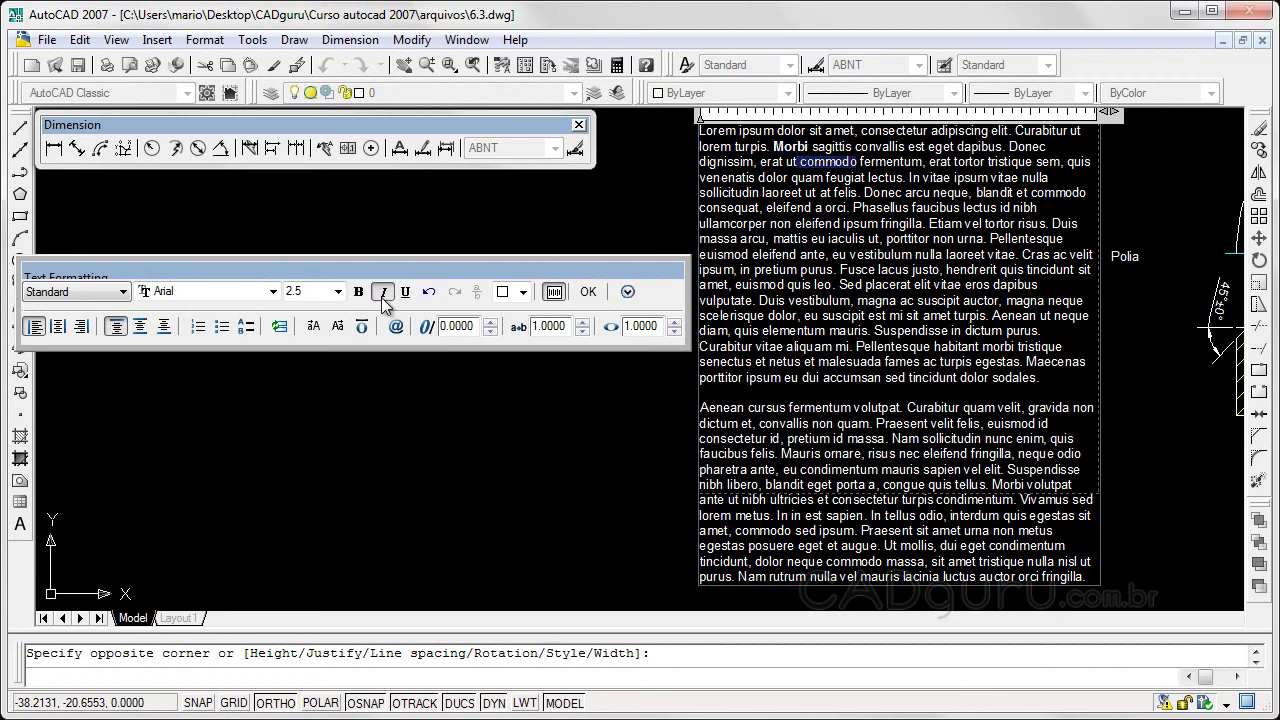
pyautogui.click(384, 292)
pyautogui.doubleClick(880, 207)
pyautogui.click(405, 292)
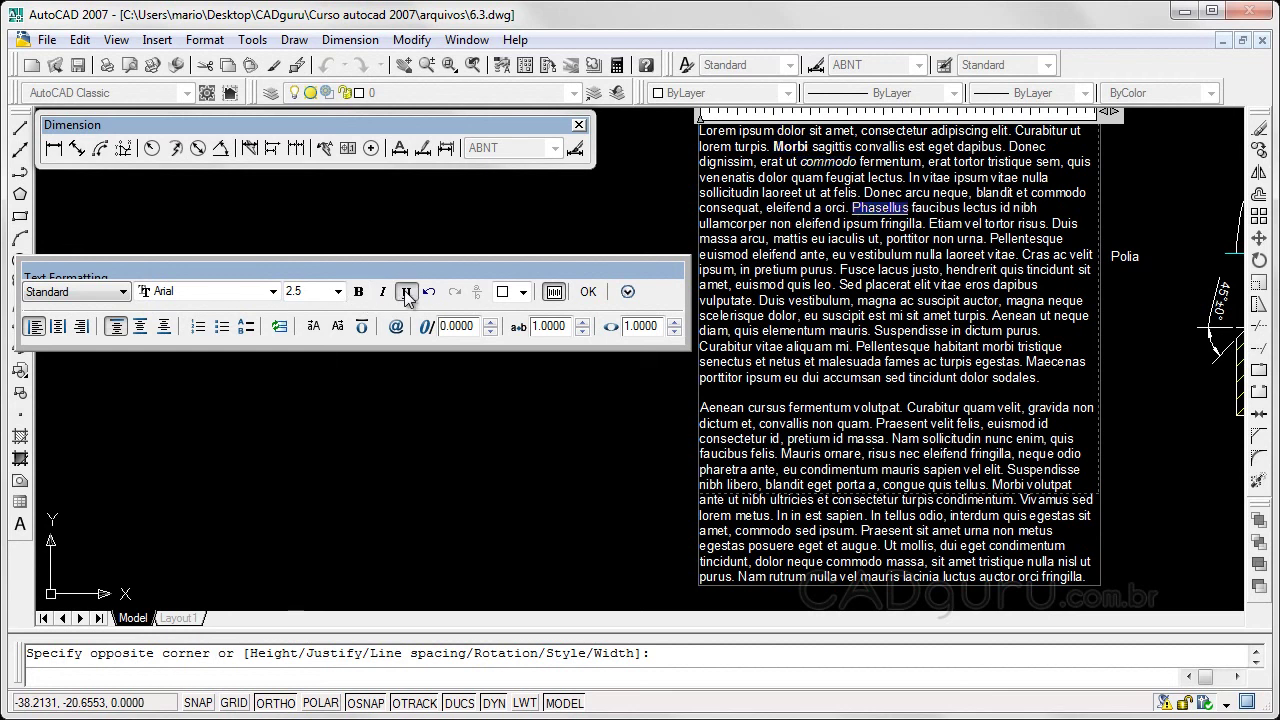
pyautogui.click(806, 146)
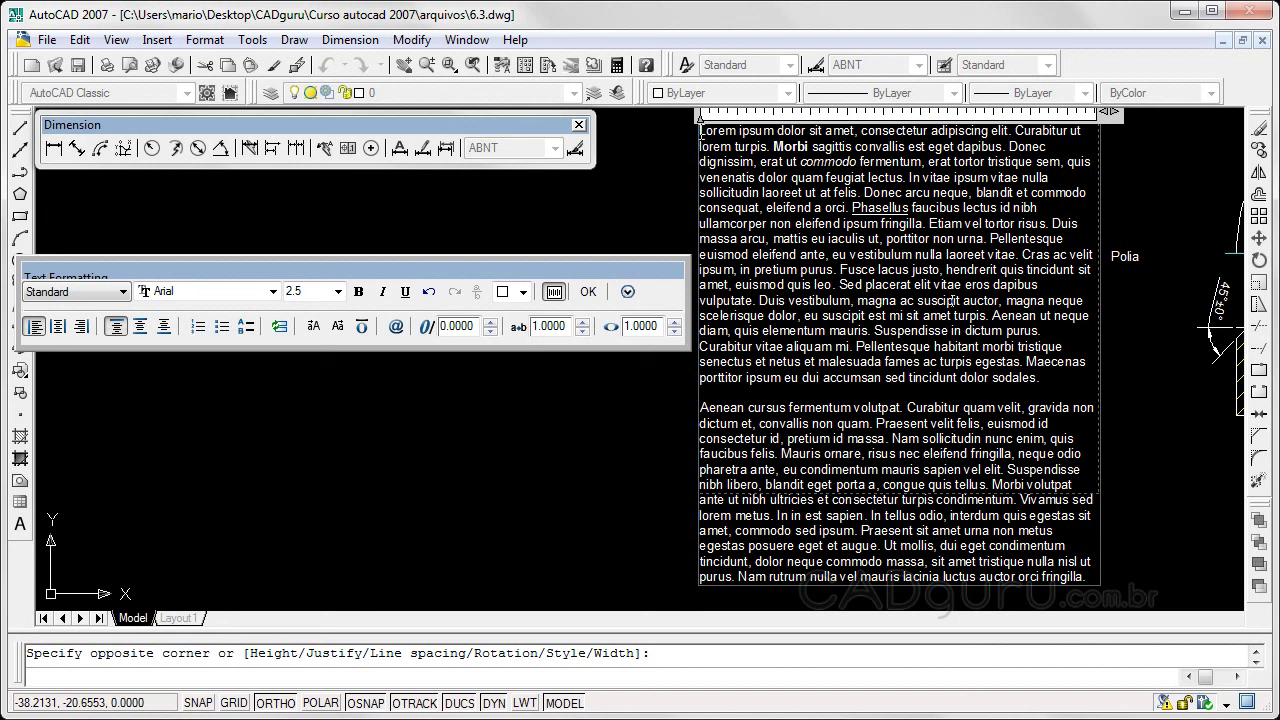
# - Set the opening words 'Lorem ipsum' to text height 4
pyautogui.moveTo(700, 130); pyautogui.dragTo(779, 131)
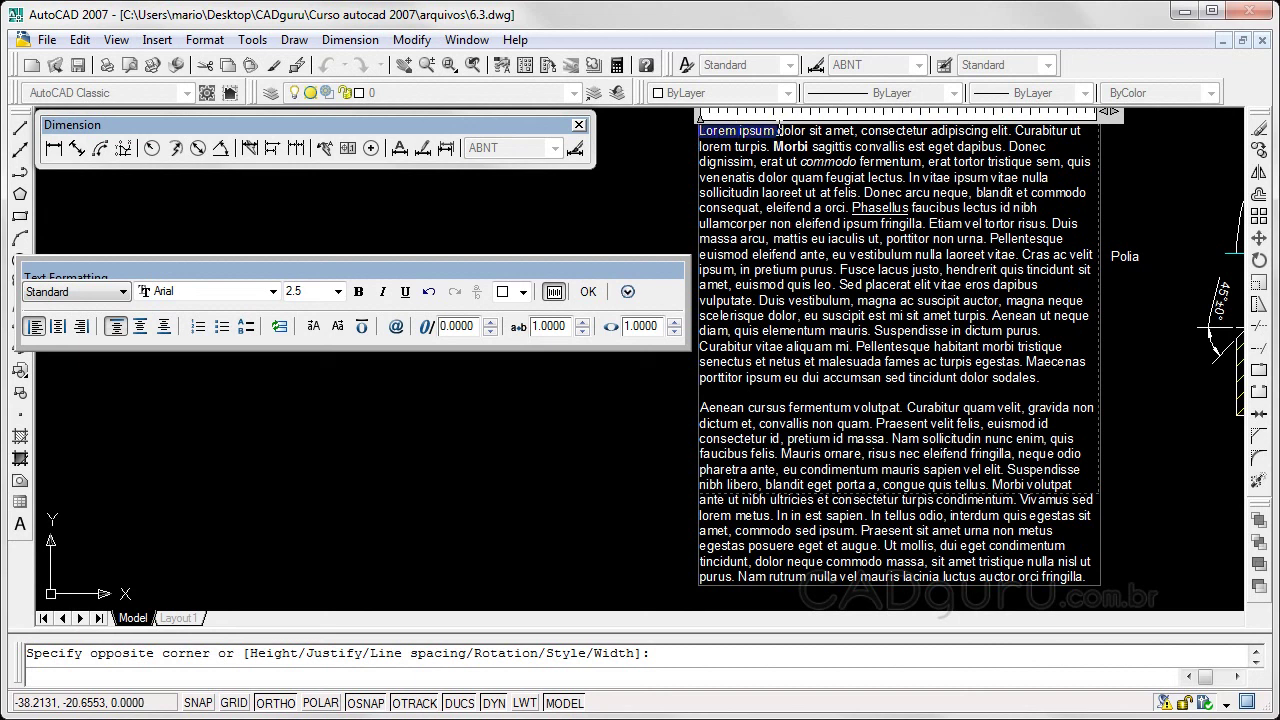
pyautogui.click(338, 291)
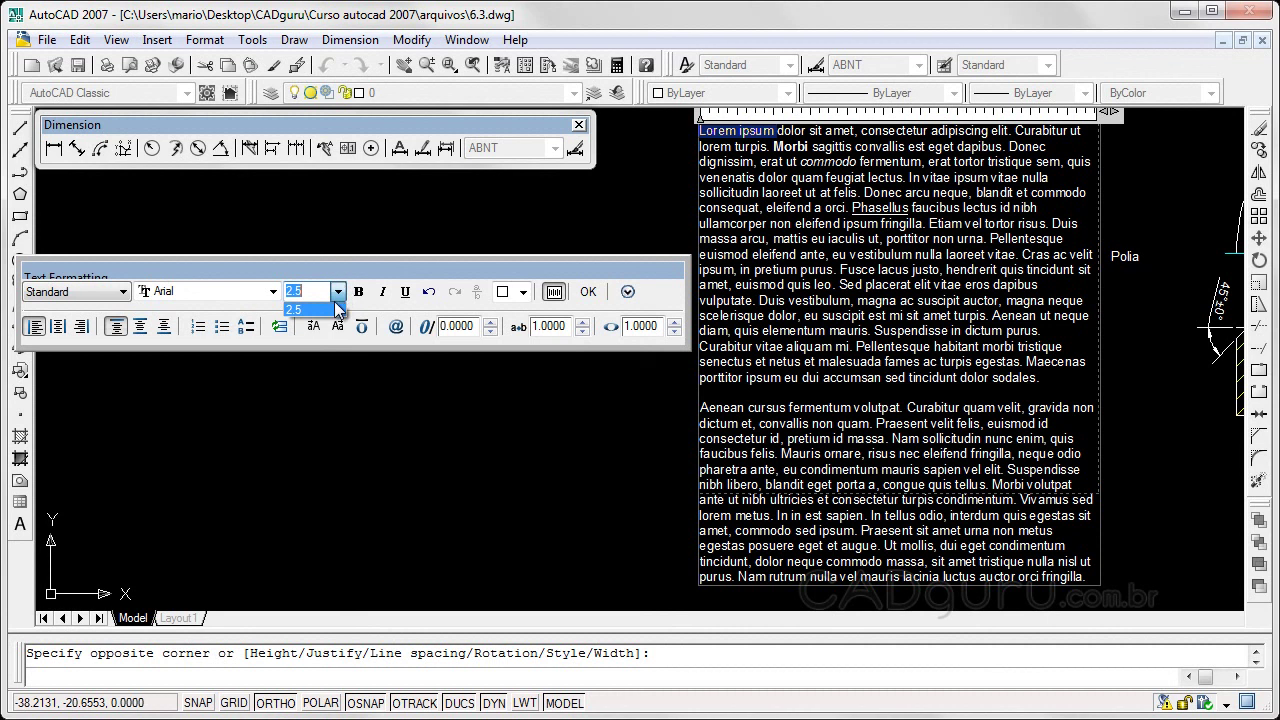
pyautogui.click(311, 292)
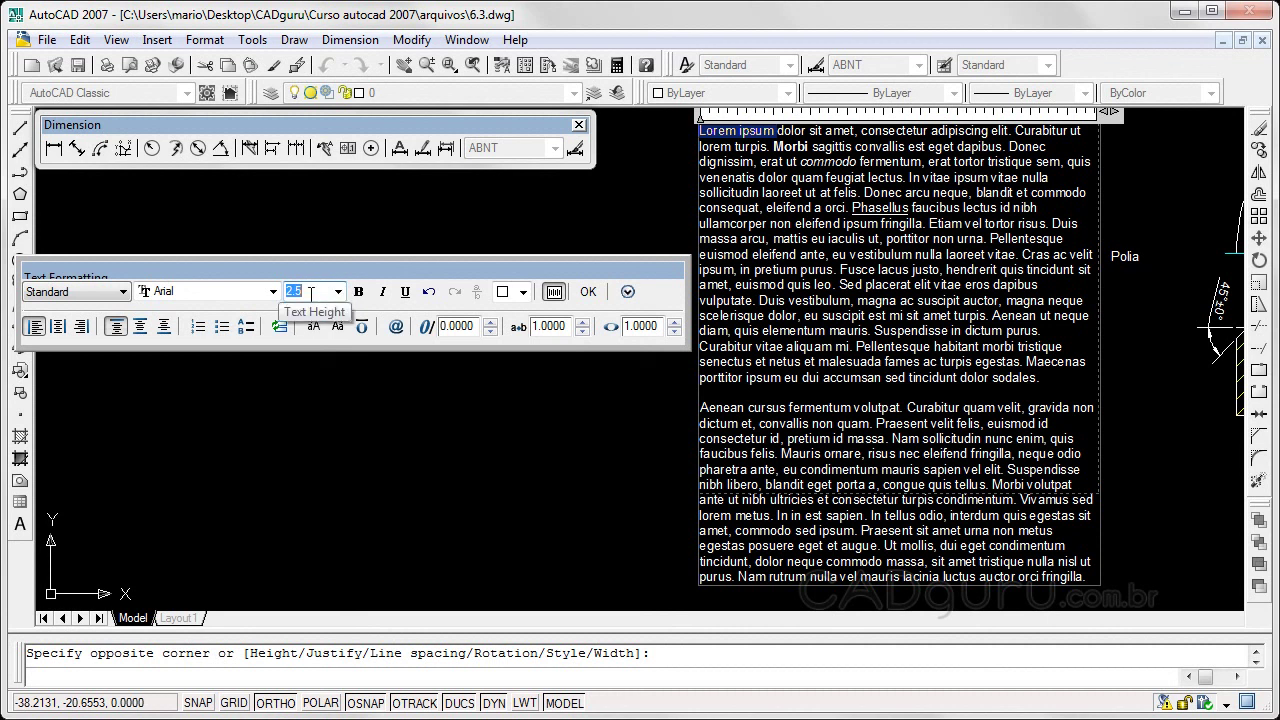
pyautogui.write('4')
pyautogui.press('Return')
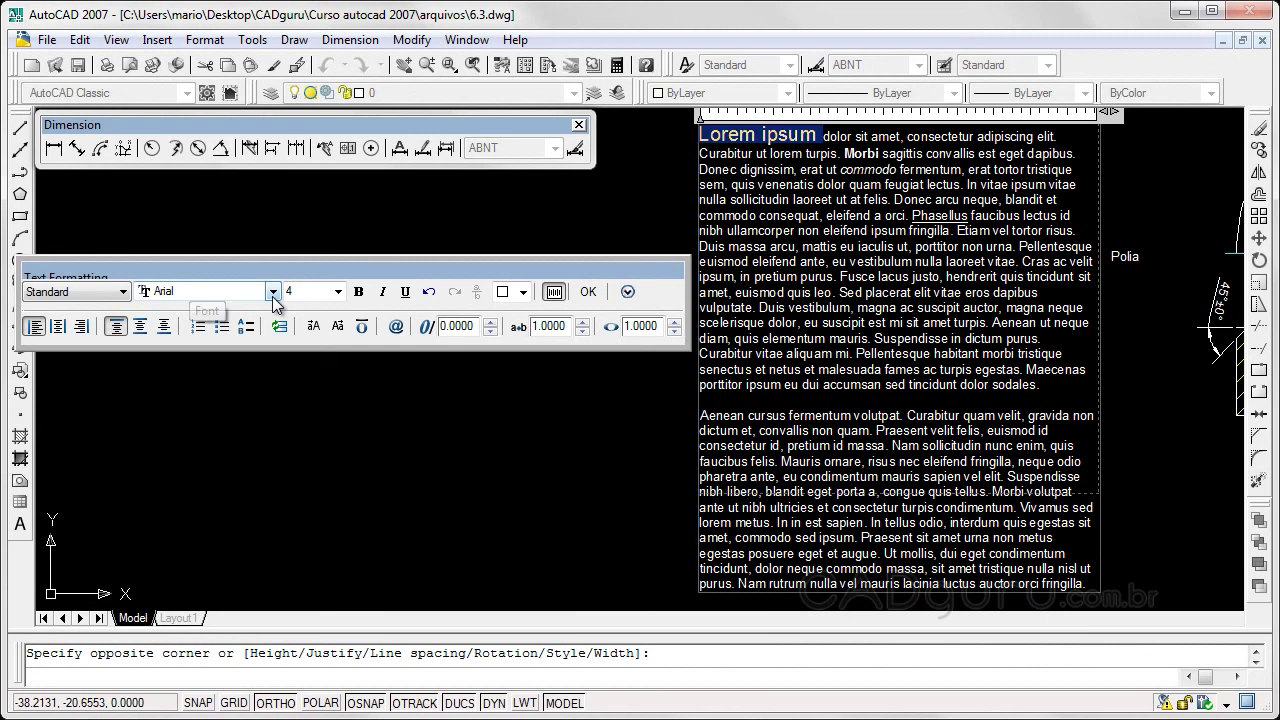
# - Change the font of 'Lorem ipsum' to Times New Roman
pyautogui.click(272, 291)
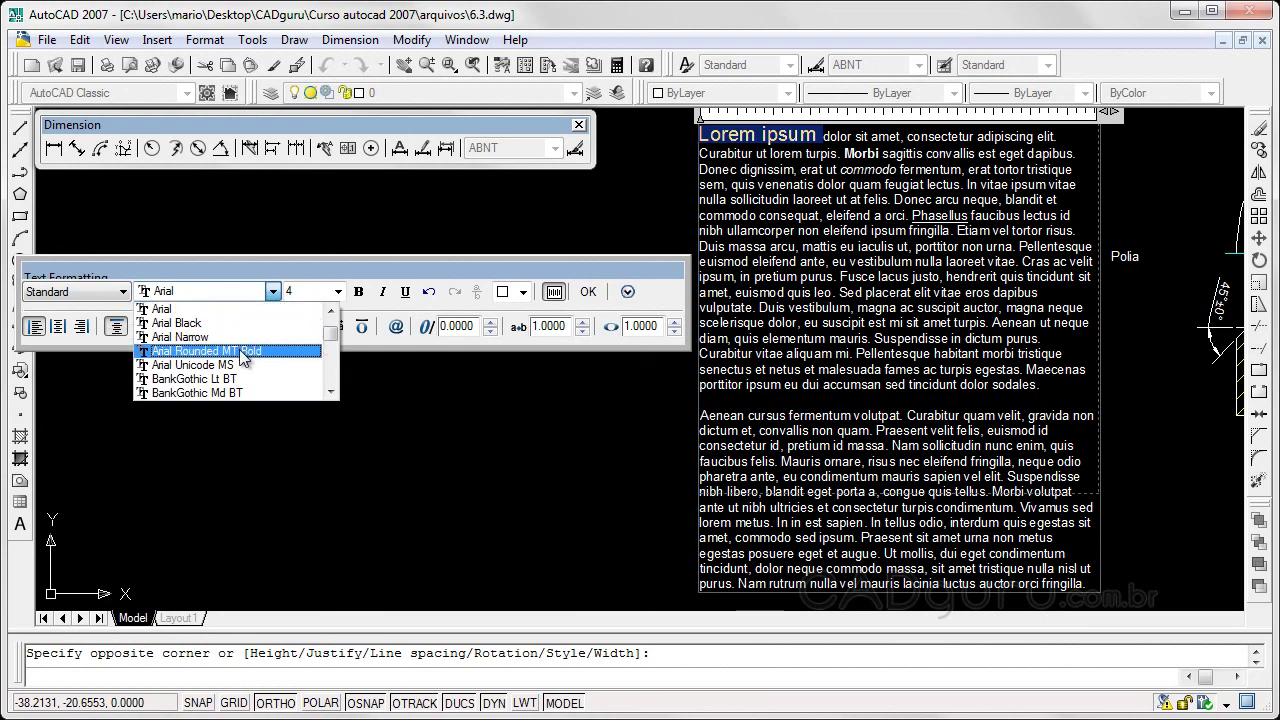
pyautogui.moveTo(331, 329); pyautogui.dragTo(331, 369)
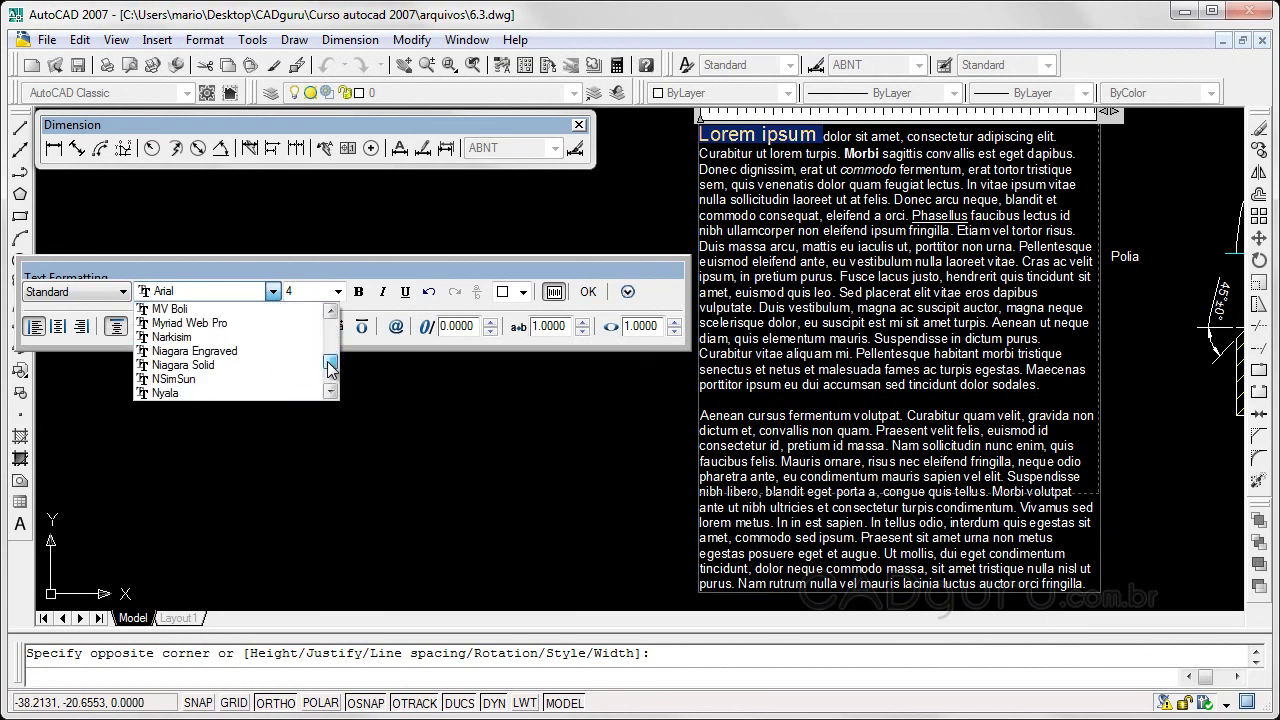
pyautogui.moveTo(331, 369); pyautogui.dragTo(331, 393)
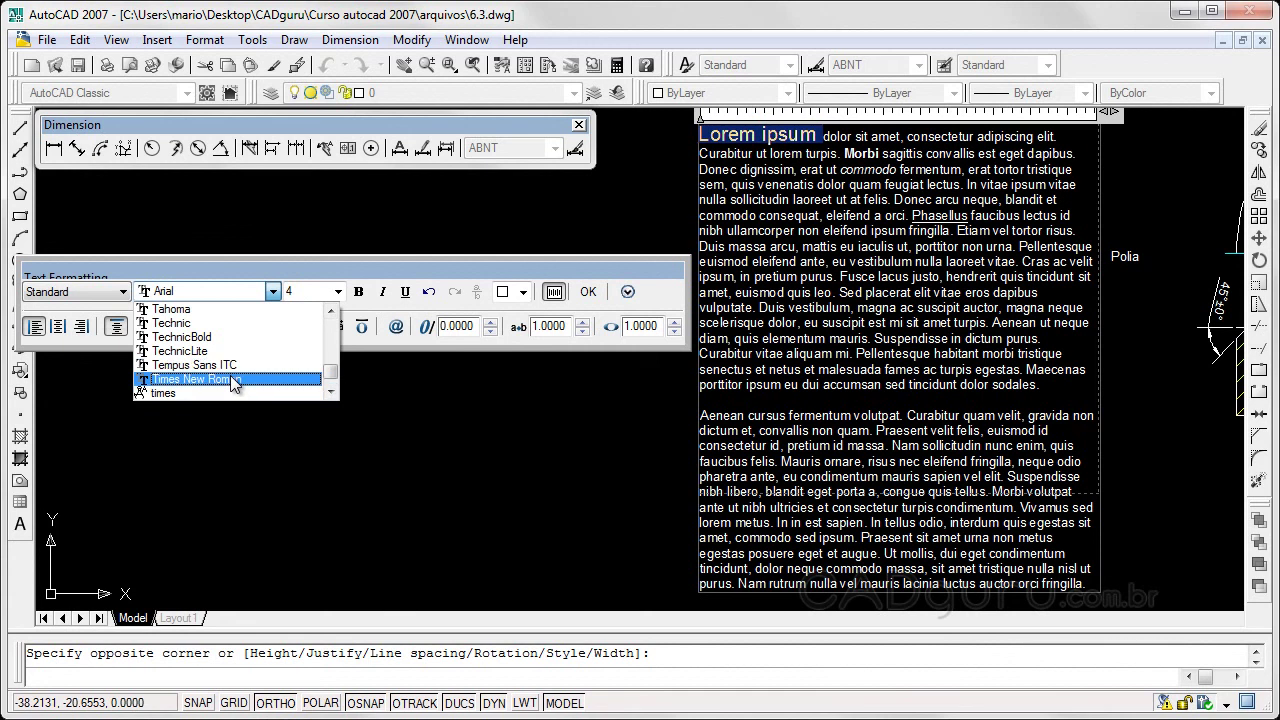
pyautogui.click(232, 380)
pyautogui.click(746, 180)
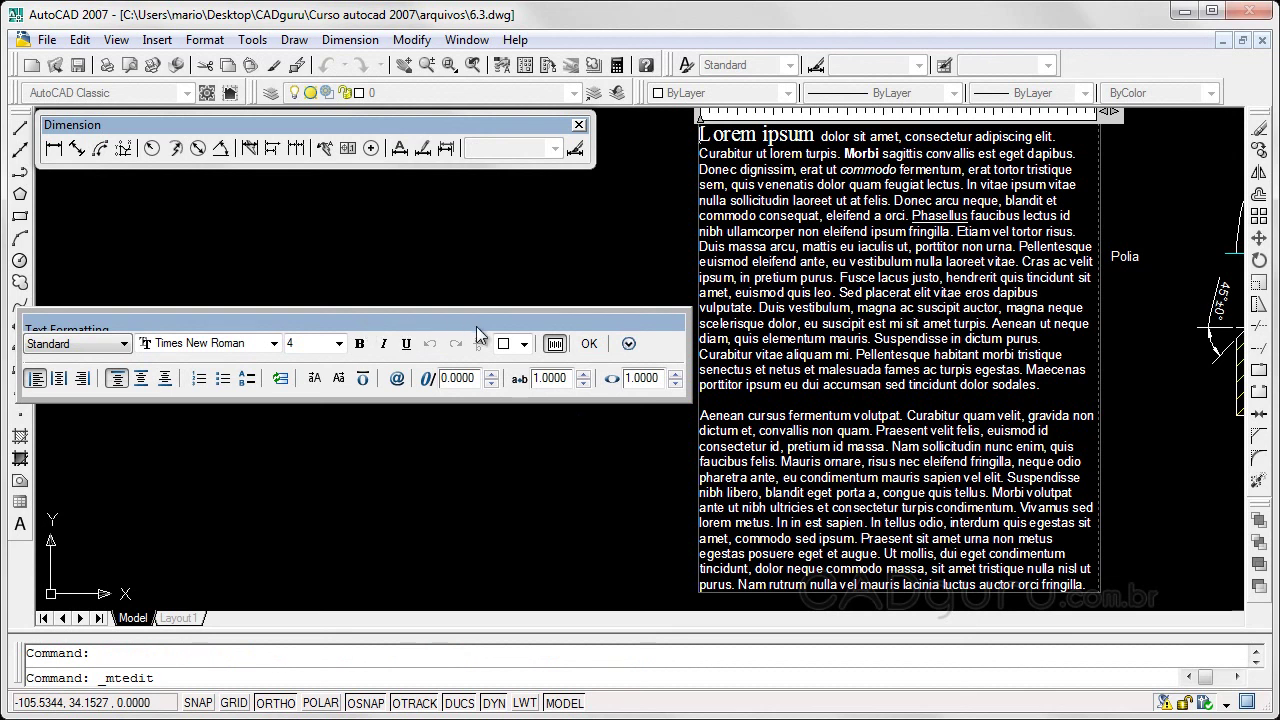
# - Confirm the Text Formatting editor with OK to place the formatted paragraphs
pyautogui.click(590, 344)
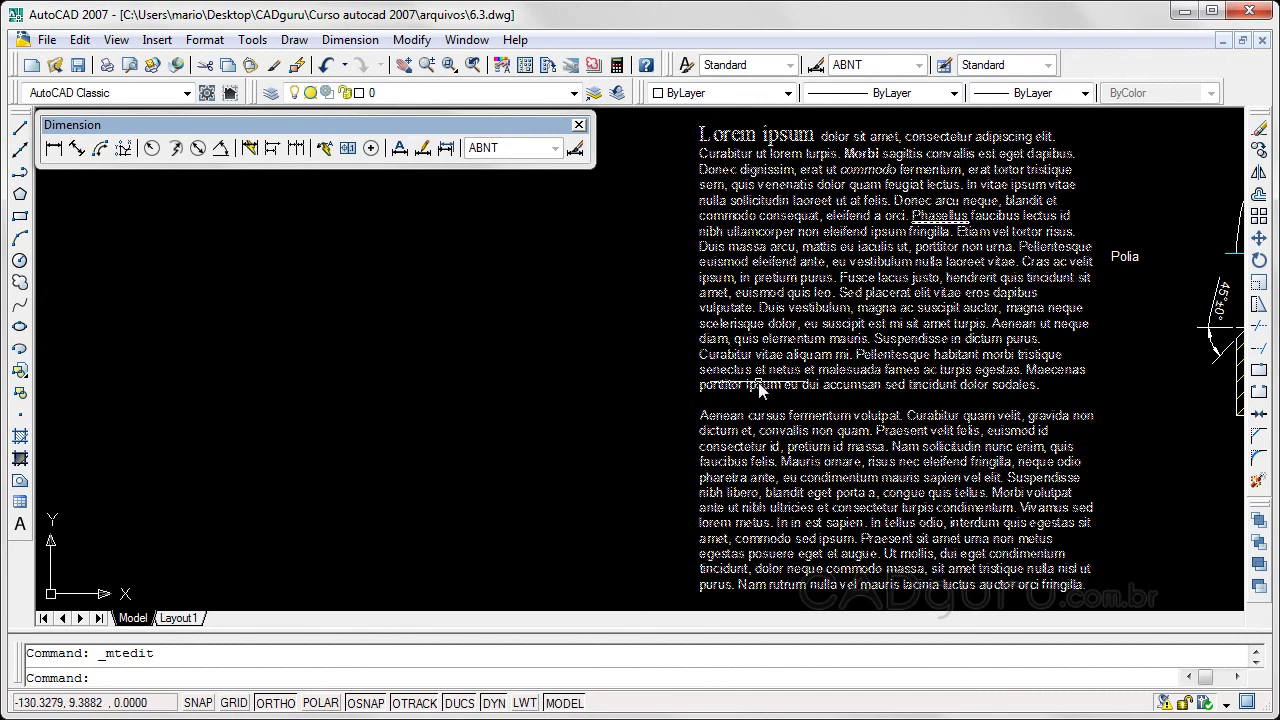
# - Reopen the lorem ipsum mtext for editing and place the cursor after 'sodales'
pyautogui.doubleClick(840, 378)
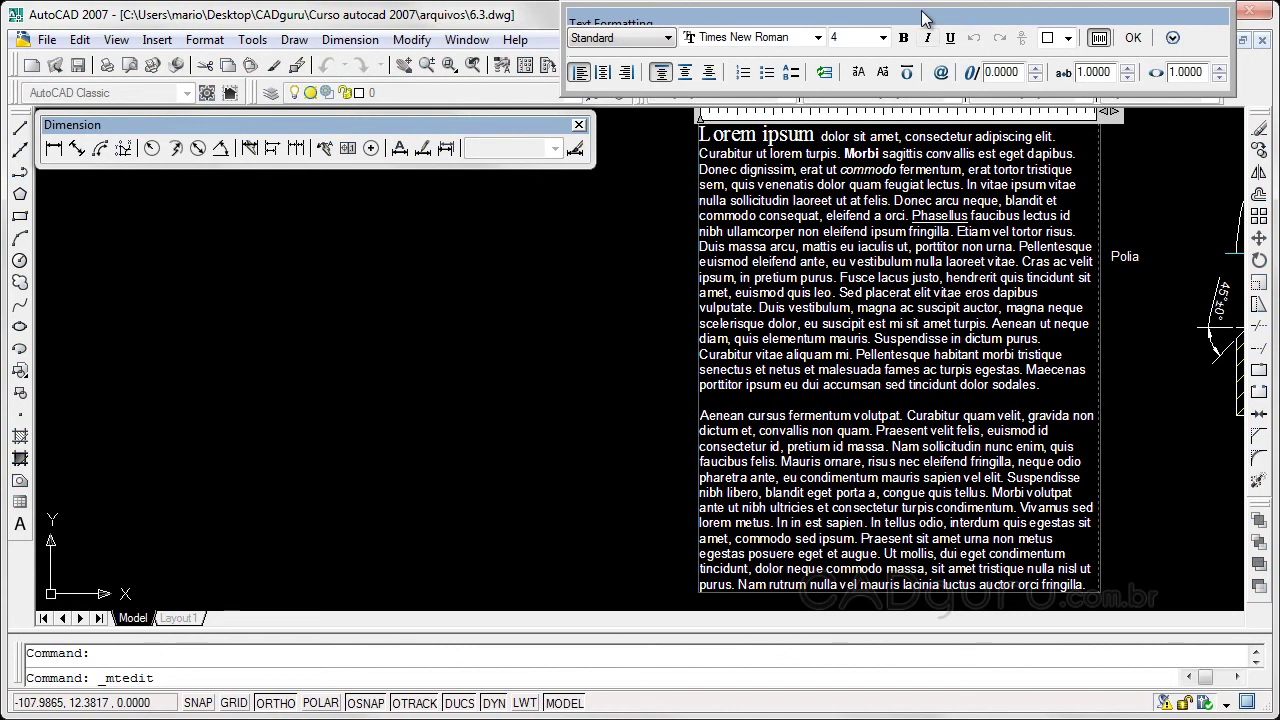
pyautogui.moveTo(927, 24); pyautogui.dragTo(381, 254)
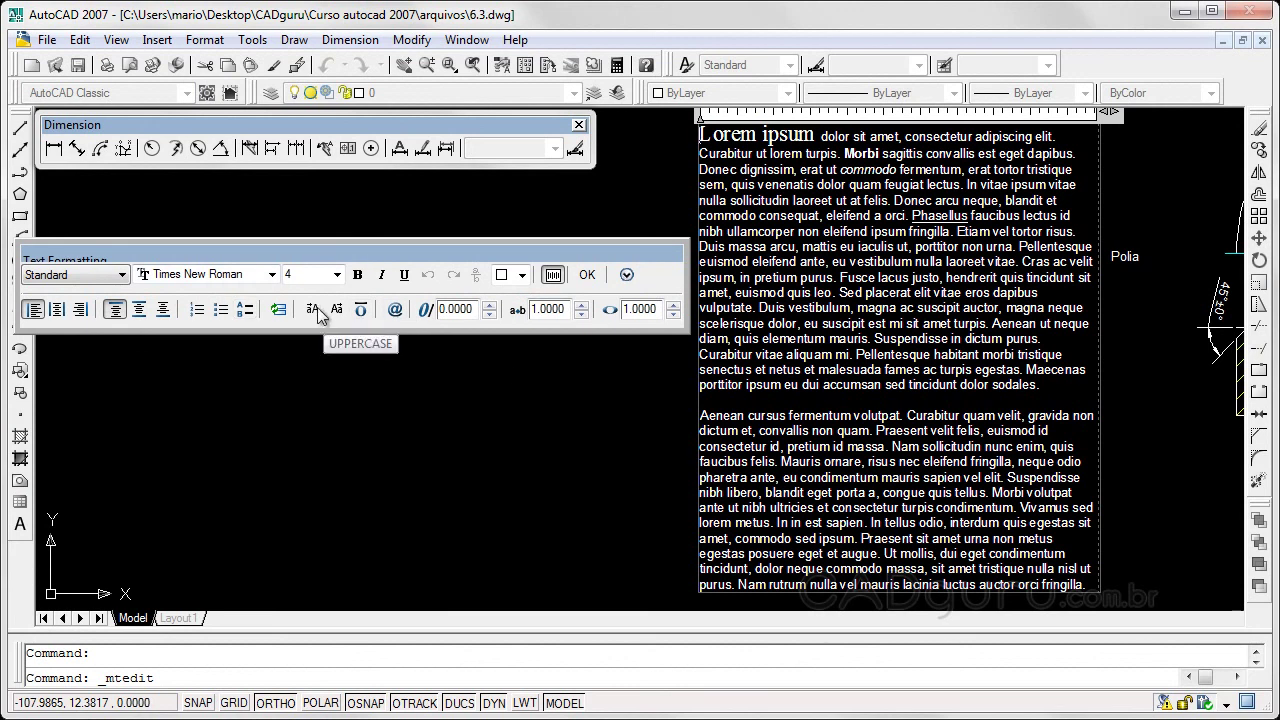
pyautogui.click(852, 405)
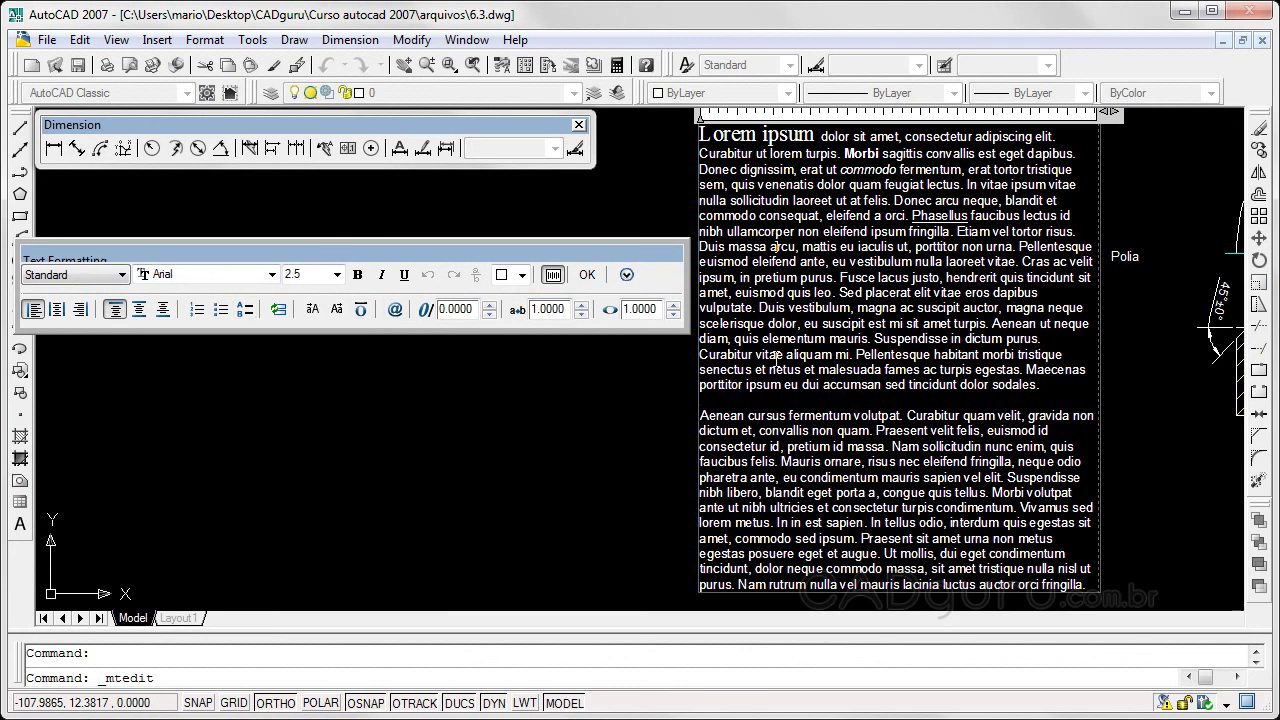
pyautogui.click(1057, 387)
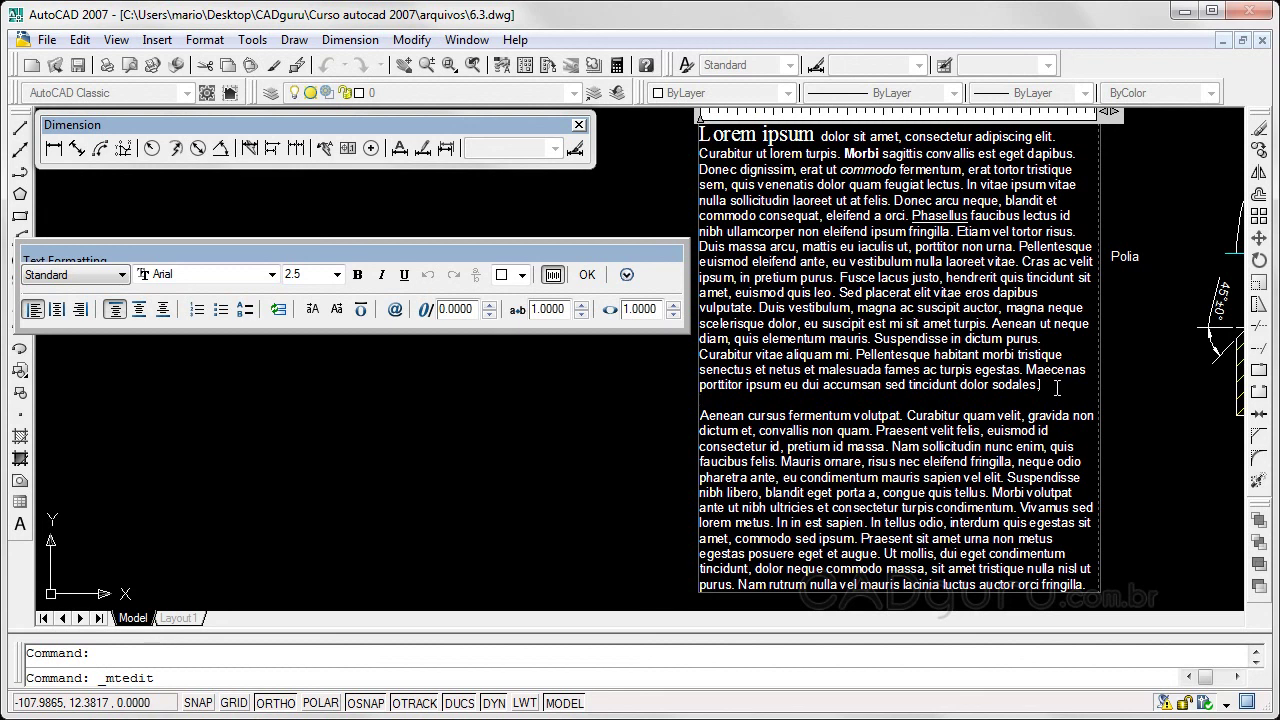